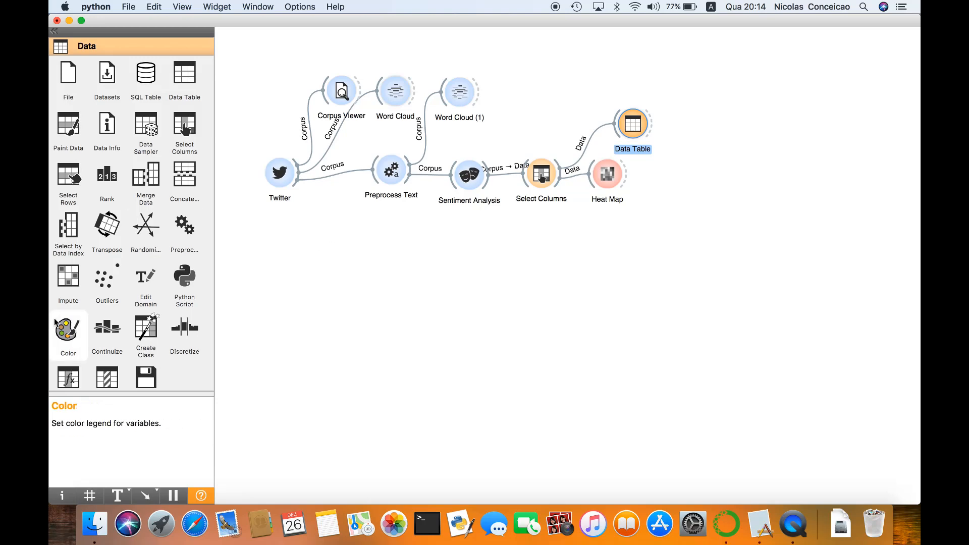
Add a Tweet Profiler widget below Sentiment Analysis and connect the Preprocess Text output to it
{"action": "scroll", "coordinate": [55, 323], "scroll_direction": "down", "scroll_amount": 5}
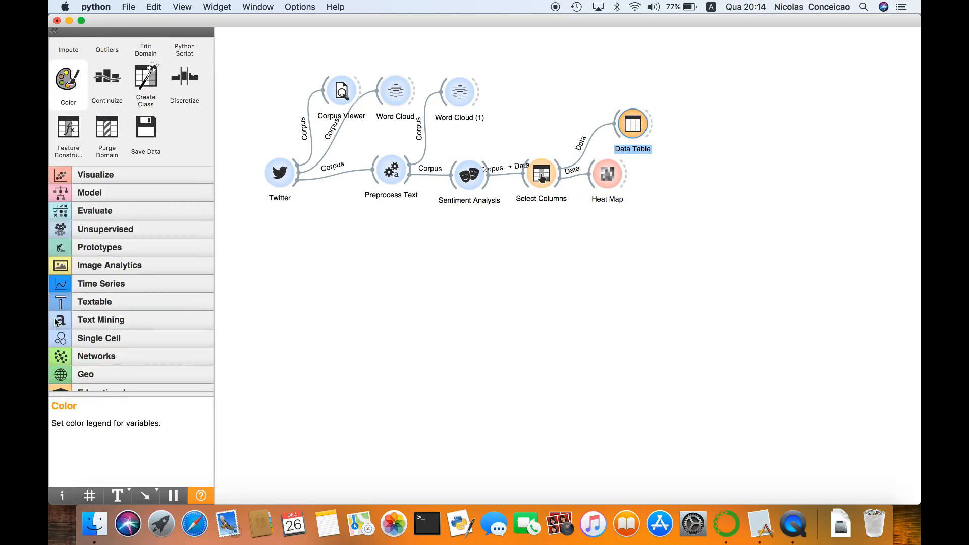
{"action": "left_click", "coordinate": [117, 266]}
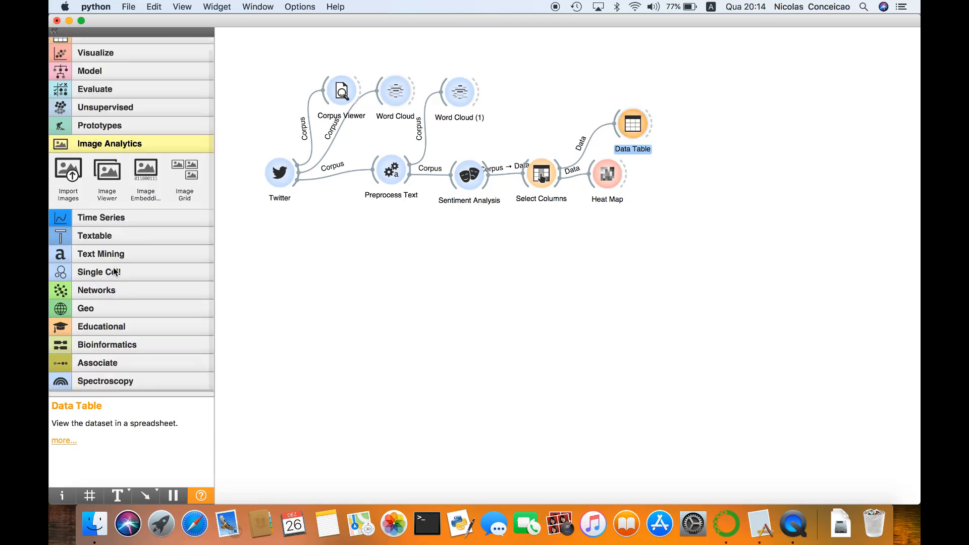
{"action": "left_click", "coordinate": [113, 255]}
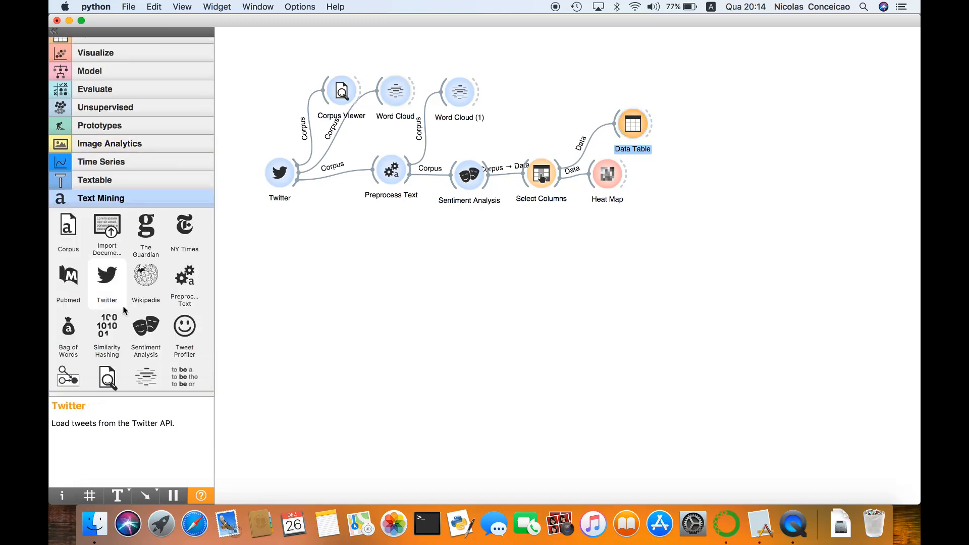
{"action": "left_click_drag", "start_coordinate": [182, 332], "coordinate": [470, 235]}
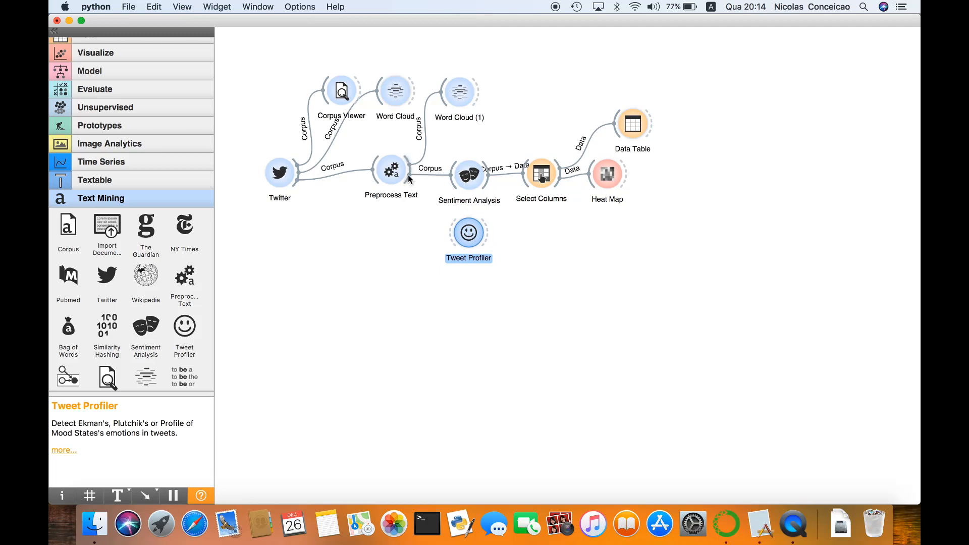
{"action": "left_click_drag", "start_coordinate": [410, 176], "coordinate": [464, 245]}
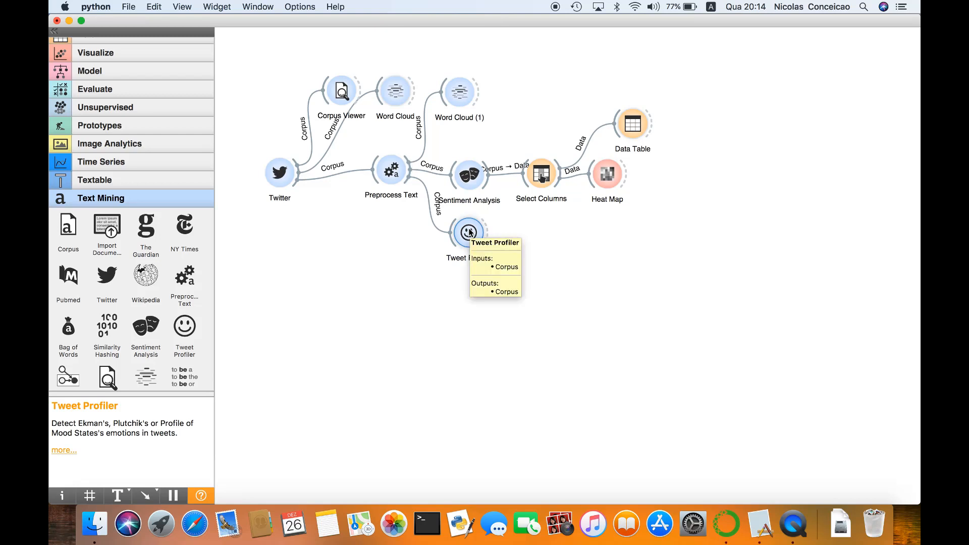
Add a second Select Columns widget beside Tweet Profiler and connect the profiler's output to it after checking the profiler's options
{"action": "scroll", "coordinate": [125, 64], "scroll_direction": "up", "scroll_amount": 1}
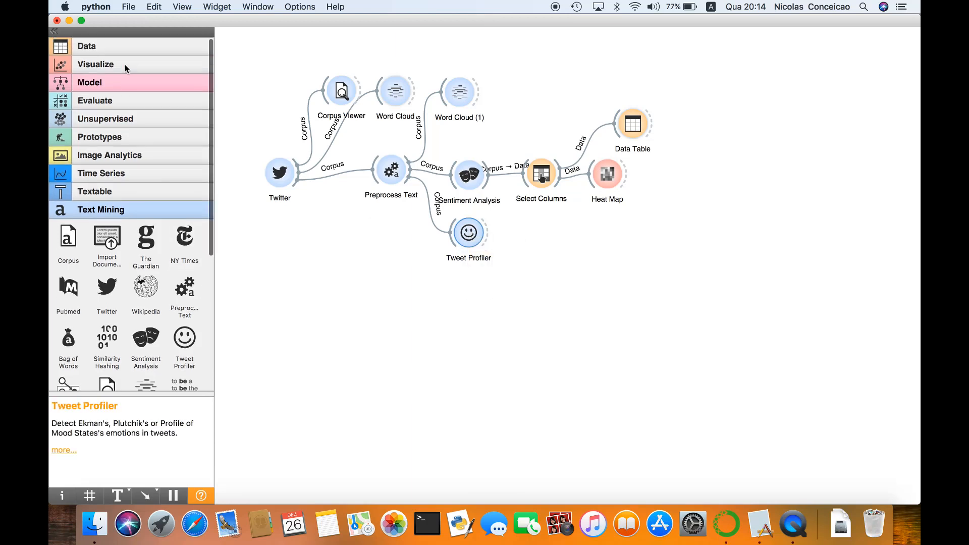
{"action": "left_click", "coordinate": [120, 46]}
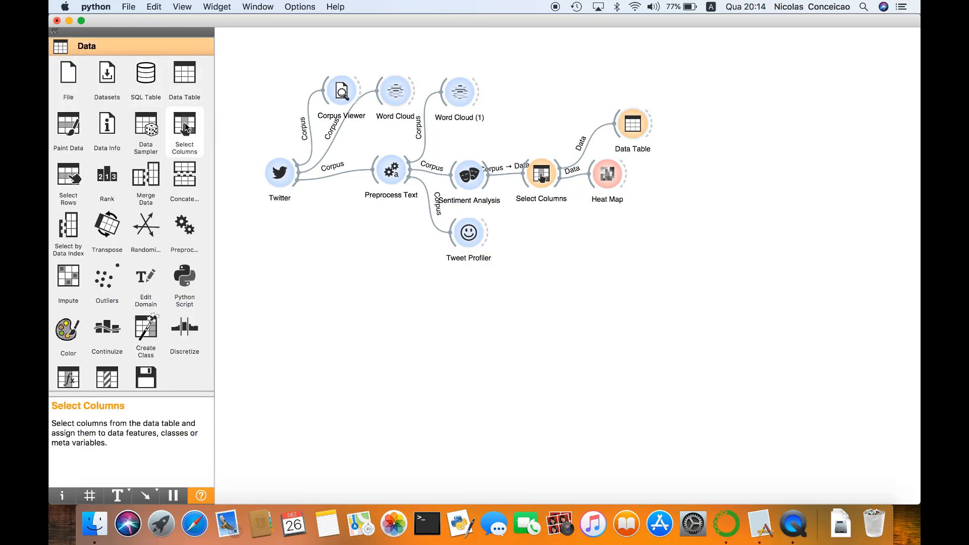
{"action": "left_click_drag", "start_coordinate": [220, 130], "coordinate": [530, 229]}
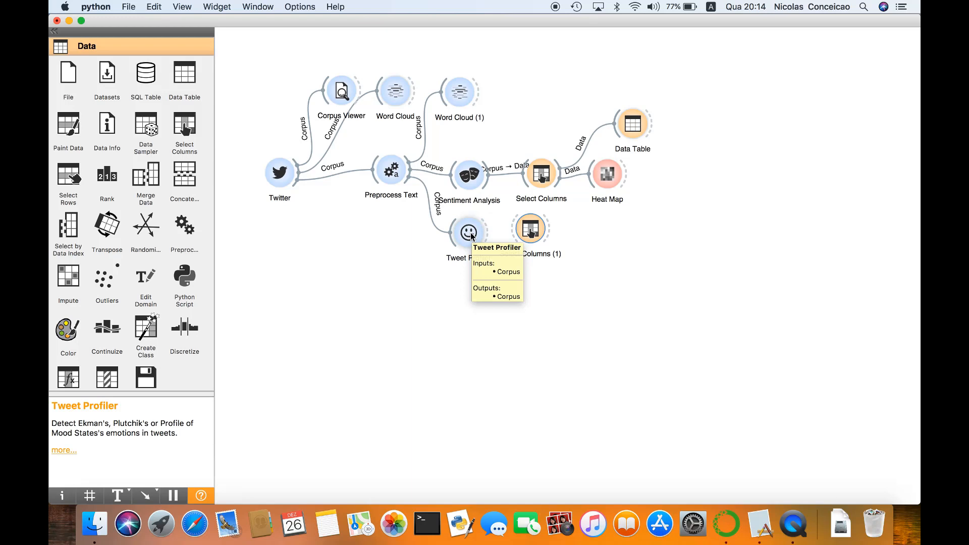
{"action": "double_click", "coordinate": [469, 233]}
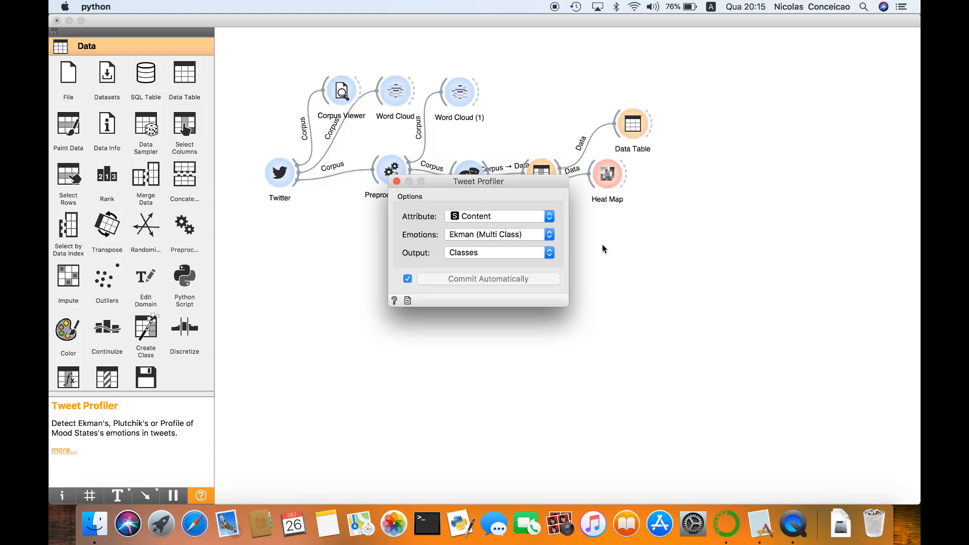
{"action": "left_click", "coordinate": [396, 181]}
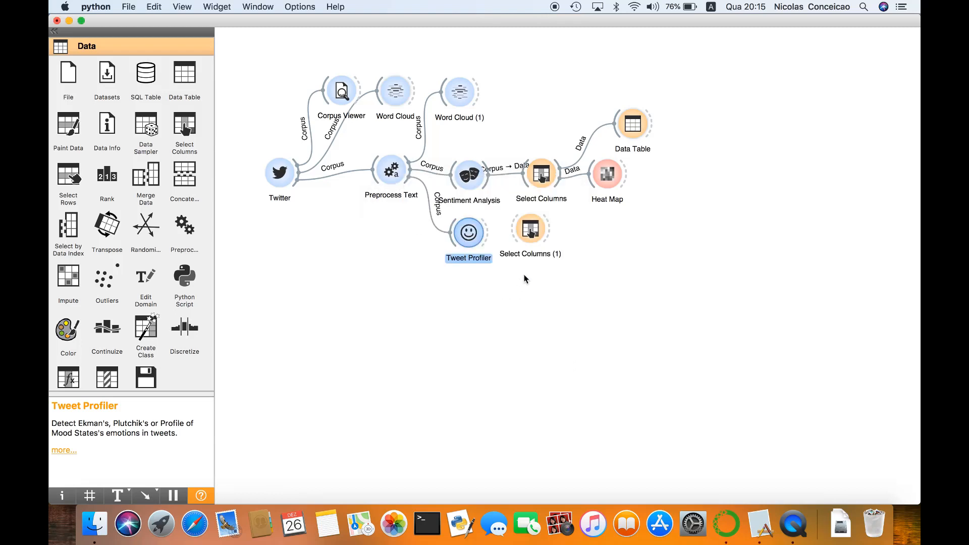
{"action": "left_click_drag", "start_coordinate": [487, 234], "coordinate": [538, 243]}
Remove Author and Date from the features of the new Select Columns widget, keeping only Emotion
{"action": "double_click", "coordinate": [538, 242]}
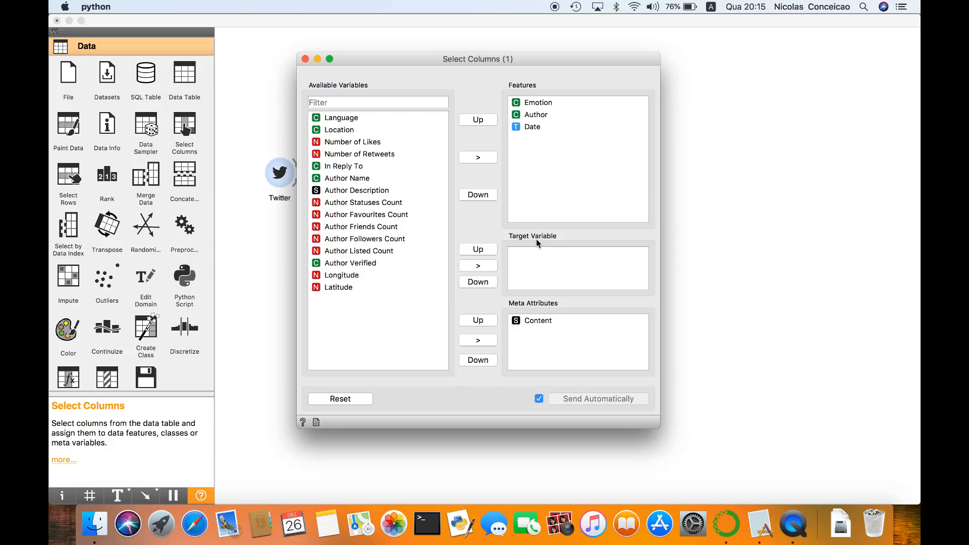
{"action": "left_click", "coordinate": [531, 118]}
{"action": "left_click", "coordinate": [484, 157]}
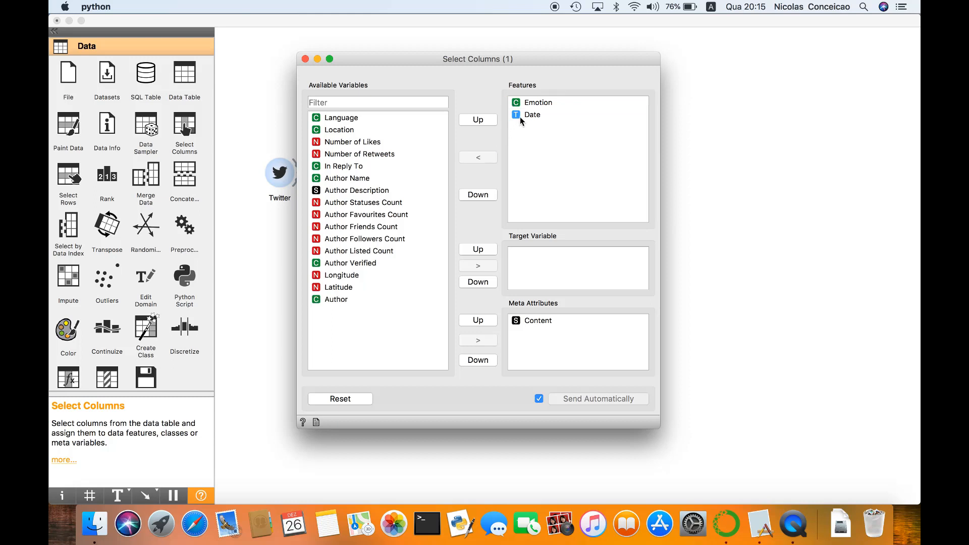
{"action": "left_click", "coordinate": [524, 119]}
{"action": "left_click", "coordinate": [480, 160]}
{"action": "left_click", "coordinate": [712, 270]}
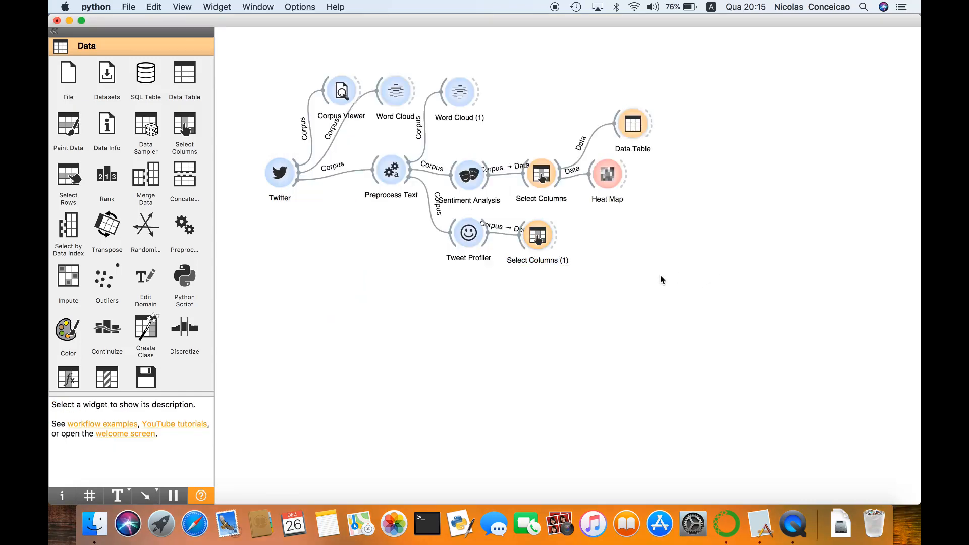
Add a Distributions widget below Heat Map and connect the second Select Columns widget to it
{"action": "scroll", "coordinate": [137, 210], "scroll_direction": "down", "scroll_amount": 5}
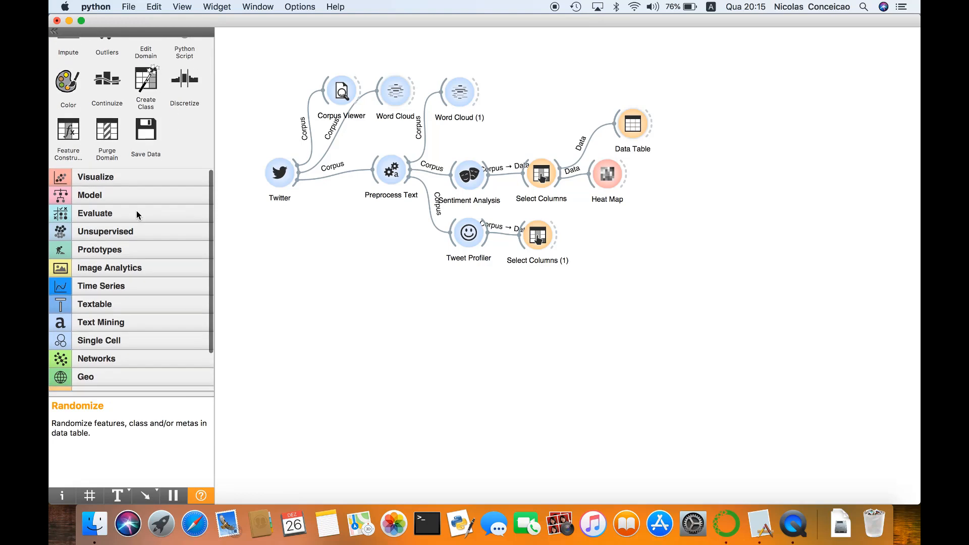
{"action": "scroll", "coordinate": [126, 177], "scroll_direction": "down", "scroll_amount": 3}
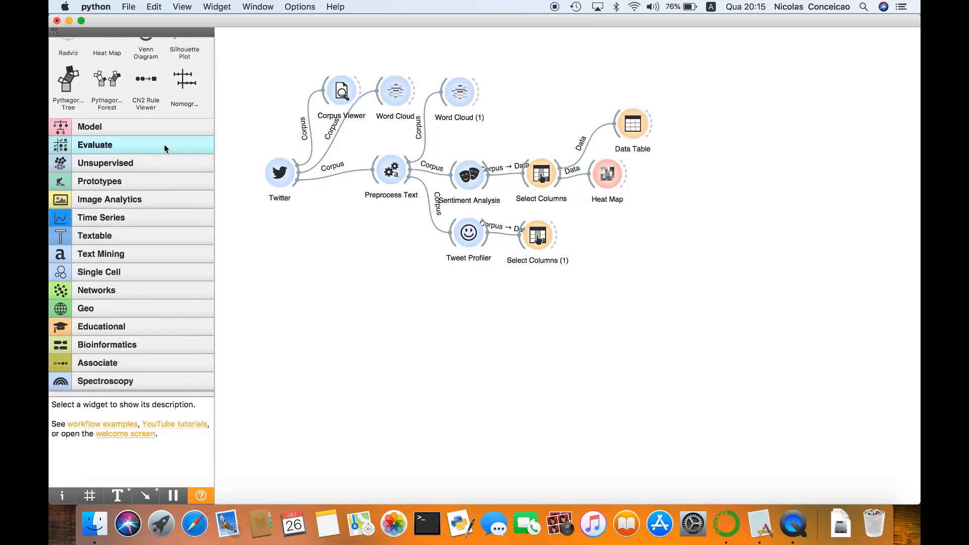
{"action": "scroll", "coordinate": [164, 144], "scroll_direction": "up", "scroll_amount": 6}
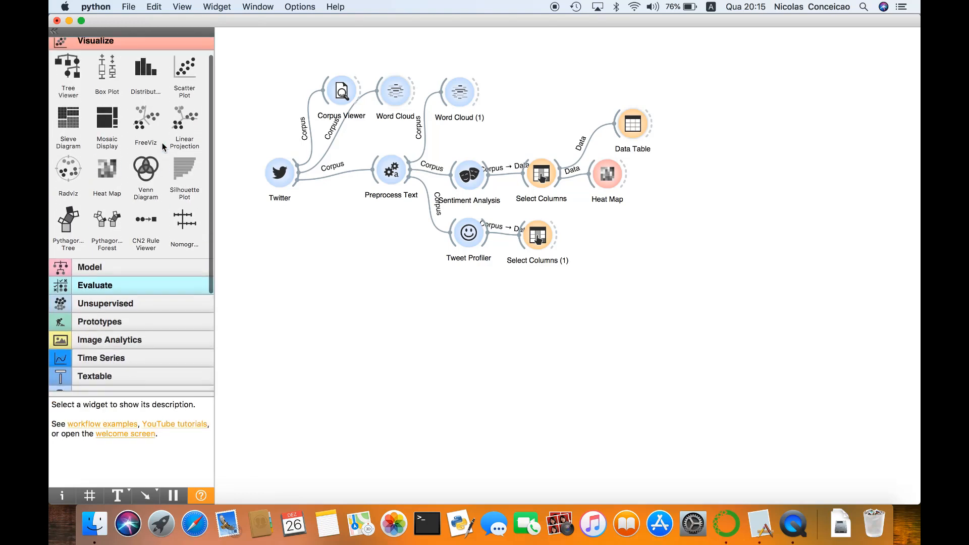
{"action": "left_click", "coordinate": [141, 74]}
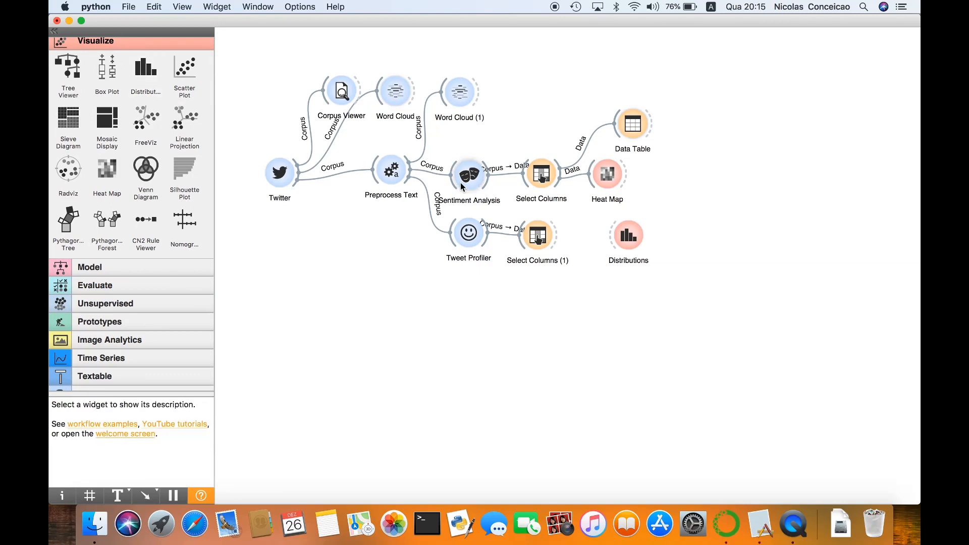
{"action": "left_click_drag", "start_coordinate": [633, 243], "coordinate": [622, 242]}
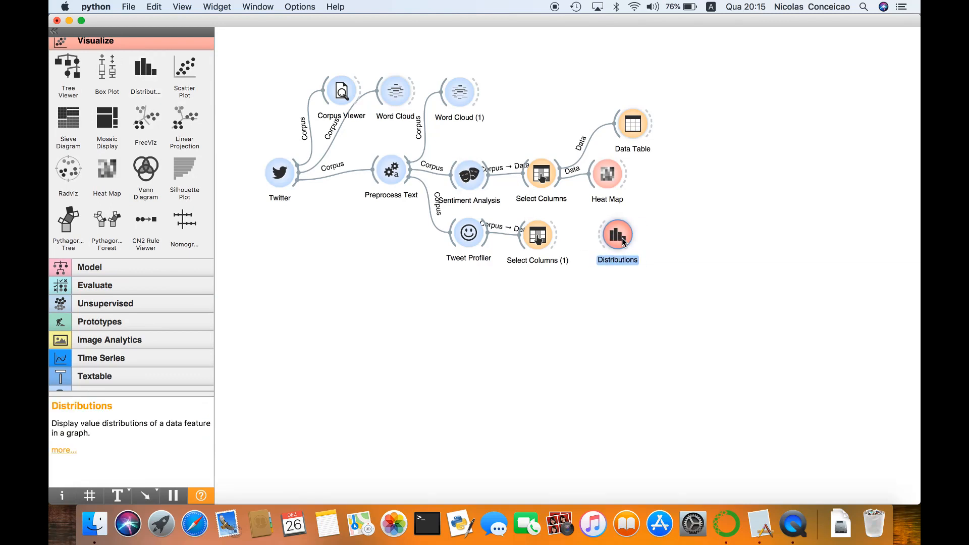
{"action": "left_click_drag", "start_coordinate": [556, 238], "coordinate": [603, 238]}
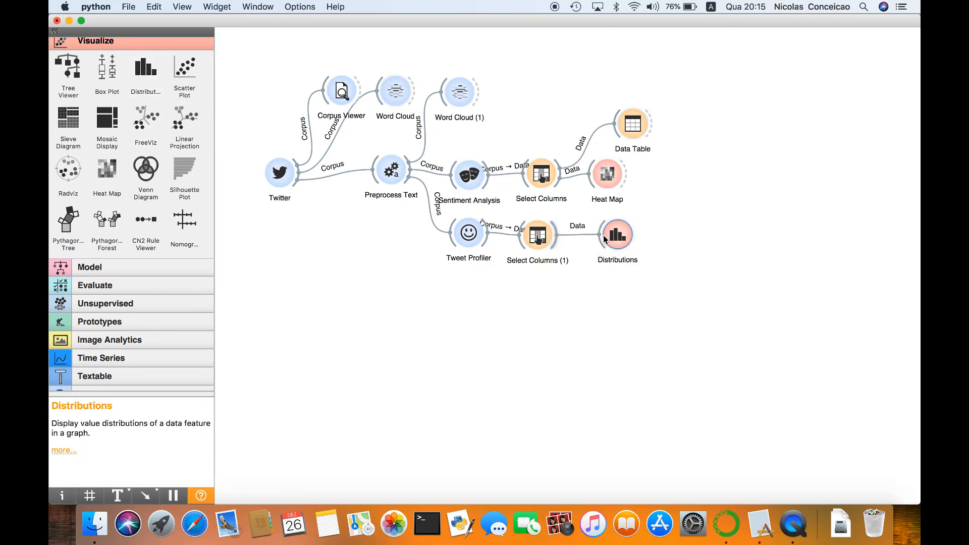
Group the Distributions chart by Emotion and move its legend clear of the Surprise bar
{"action": "double_click", "coordinate": [613, 236]}
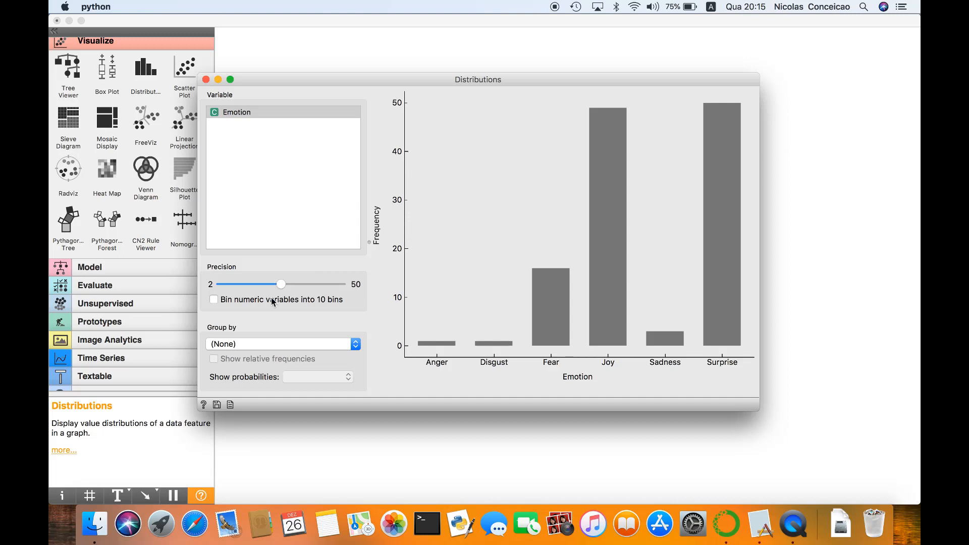
{"action": "left_click", "coordinate": [351, 348]}
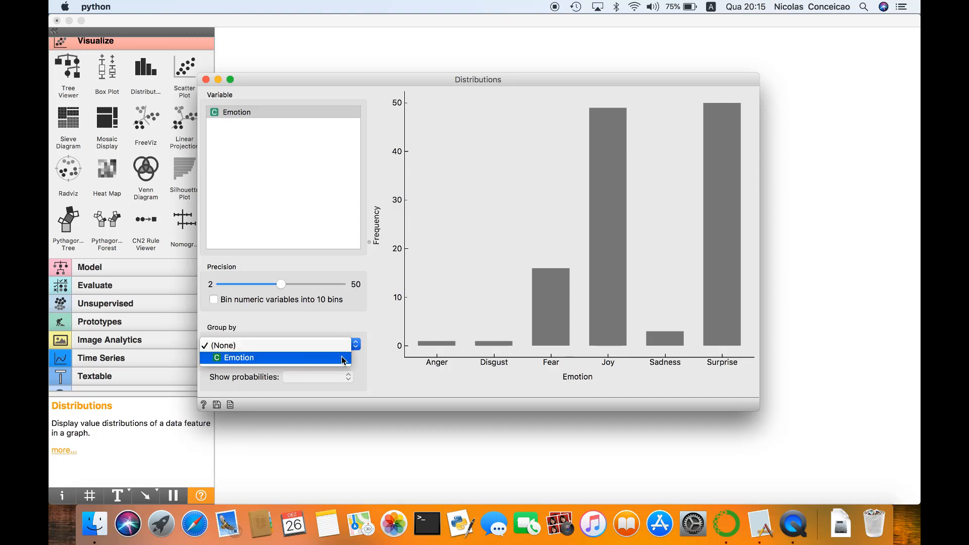
{"action": "left_click", "coordinate": [351, 359]}
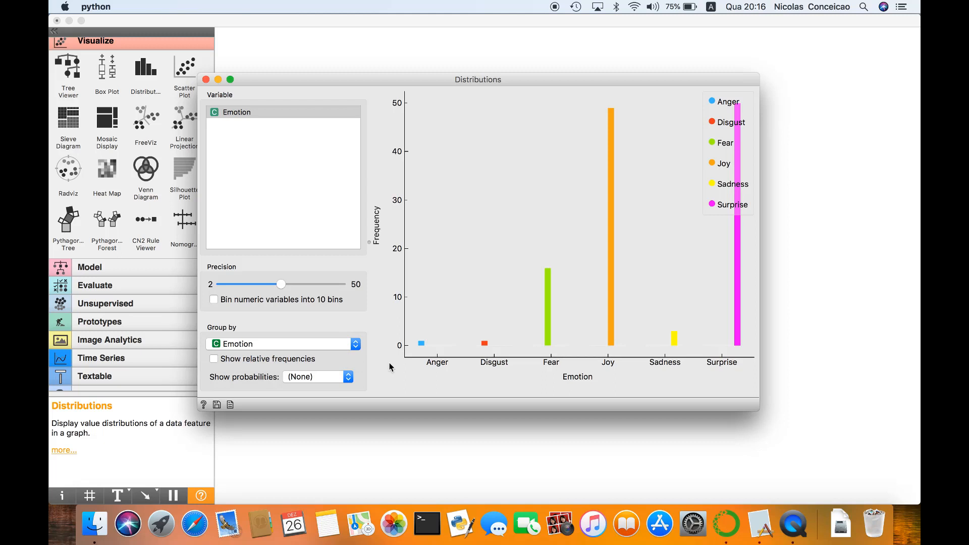
{"action": "mouse_move", "coordinate": [719, 136]}
{"action": "left_mouse_down"}
{"action": "mouse_move", "coordinate": [418, 134]}
{"action": "mouse_move", "coordinate": [436, 145]}
{"action": "left_mouse_up"}
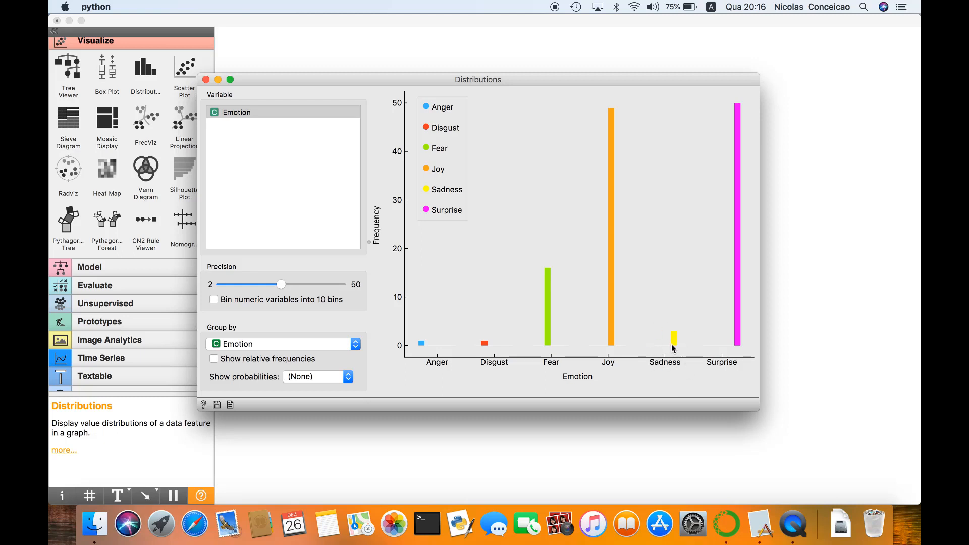
{"action": "mouse_move", "coordinate": [672, 348]}
{"action": "left_click", "coordinate": [206, 79]}
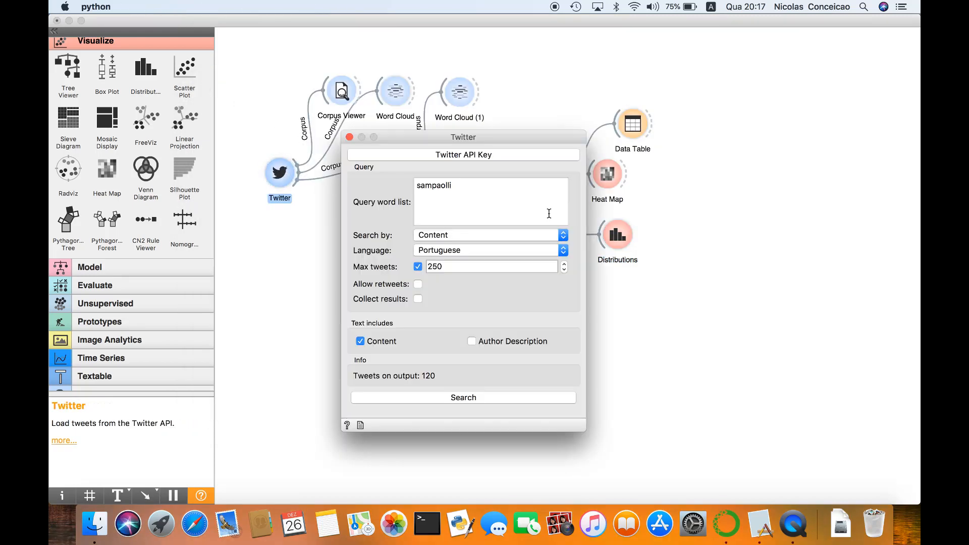
Replace the Twitter query word with "anitta" and run the tweet search
{"action": "left_click_drag", "start_coordinate": [479, 187], "coordinate": [411, 184]}
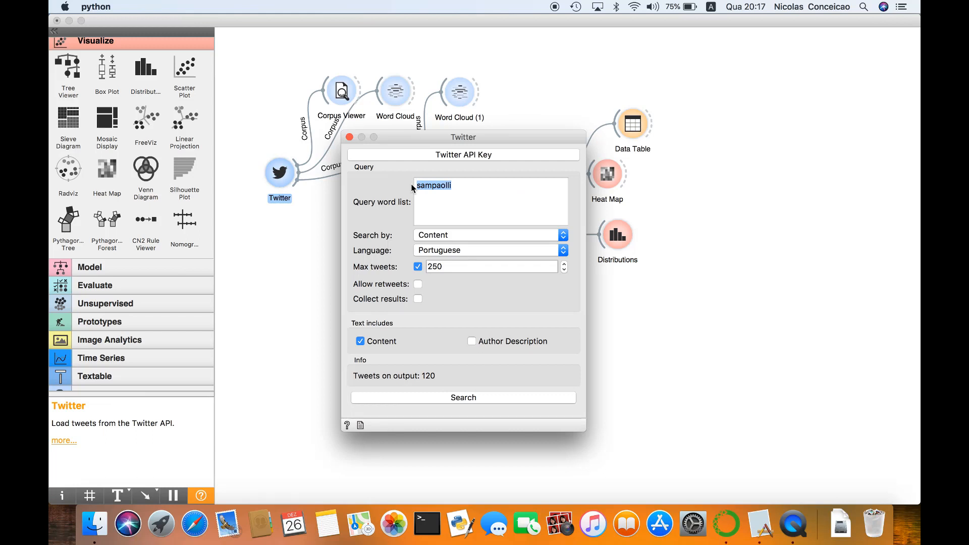
{"action": "type", "text": "meymar"}
{"action": "left_click", "coordinate": [425, 398]}
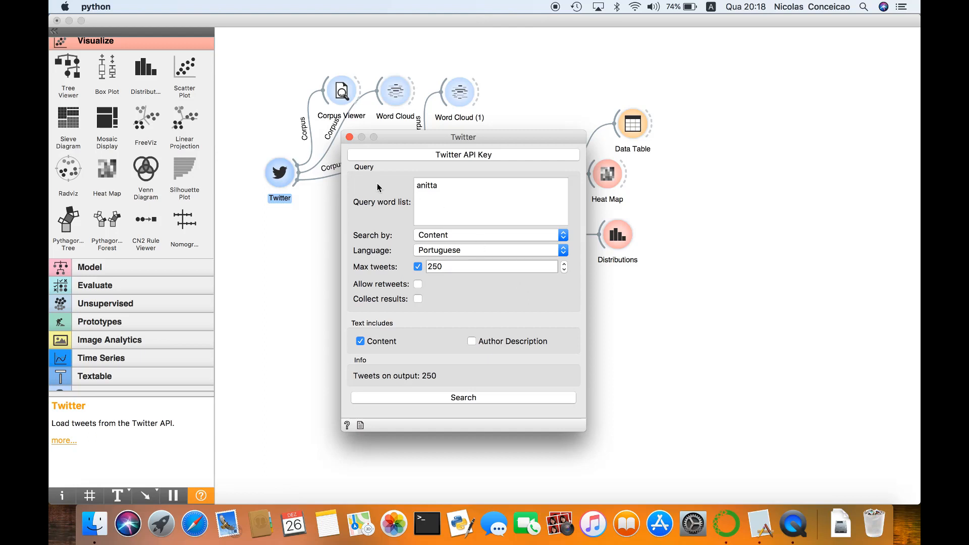
{"action": "left_click", "coordinate": [349, 137]}
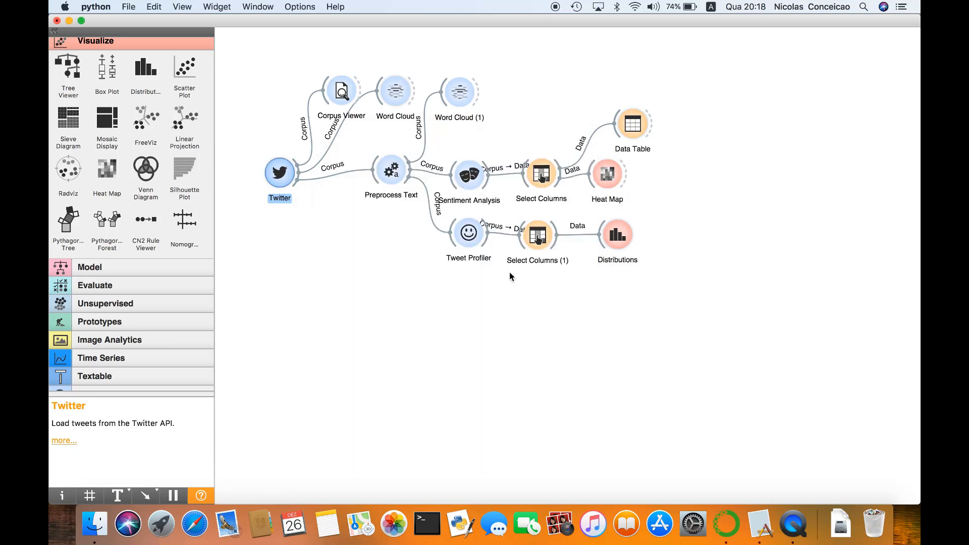
Examine the emotion distribution chart for the newly loaded tweets, comparing the frequencies of the emotions
{"action": "double_click", "coordinate": [615, 246]}
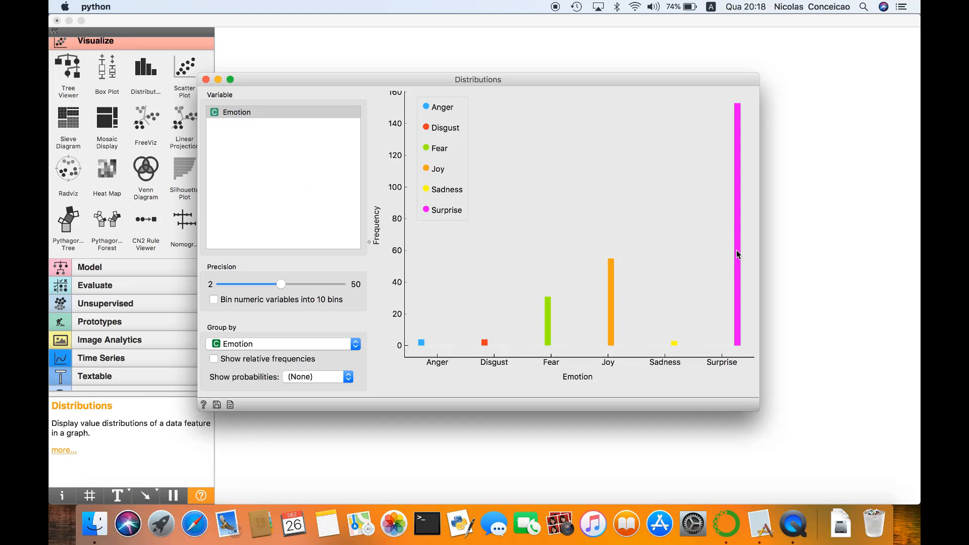
{"action": "mouse_move", "coordinate": [739, 255]}
{"action": "mouse_move", "coordinate": [594, 294]}
{"action": "mouse_move", "coordinate": [482, 352]}
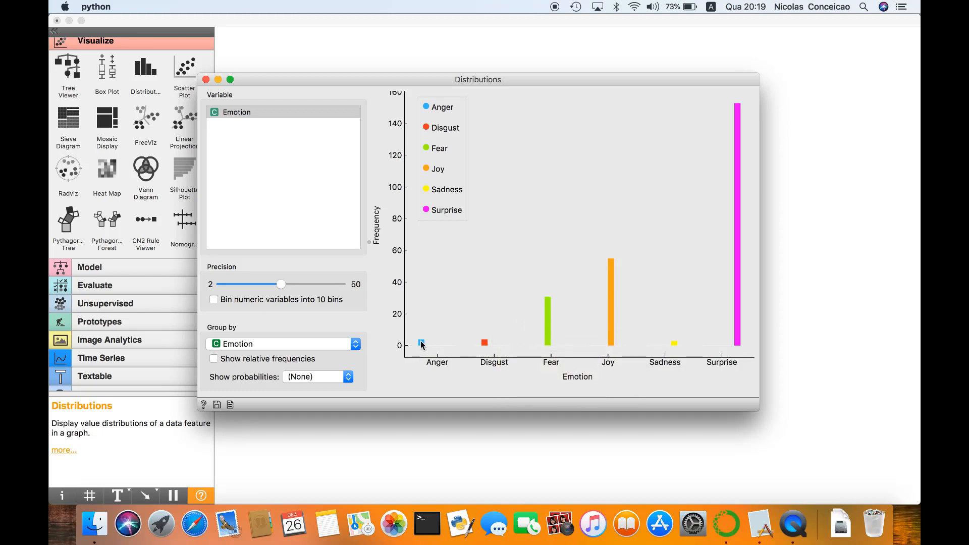
{"action": "left_click", "coordinate": [206, 79]}
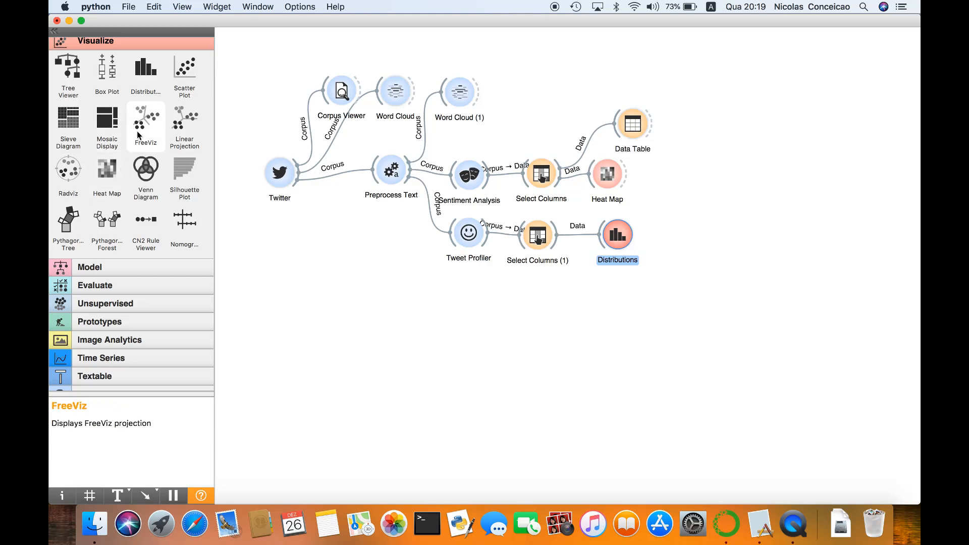
Add a Data Table widget below the second Select Columns, connect Tweet Profiler to it, and view the table
{"action": "scroll", "coordinate": [139, 134], "scroll_direction": "up", "scroll_amount": 2}
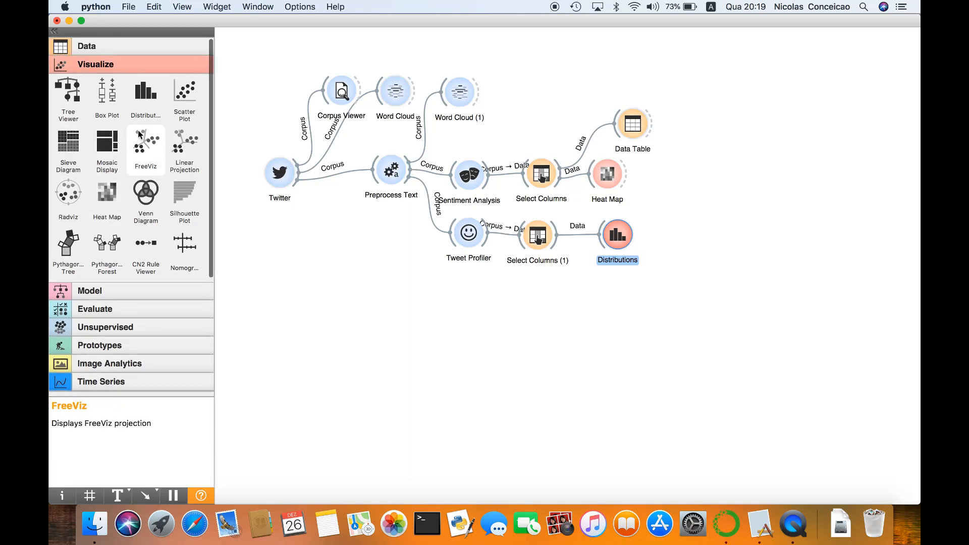
{"action": "left_click", "coordinate": [111, 46]}
{"action": "left_click_drag", "start_coordinate": [182, 77], "coordinate": [540, 294]}
{"action": "left_click_drag", "start_coordinate": [487, 236], "coordinate": [528, 289]}
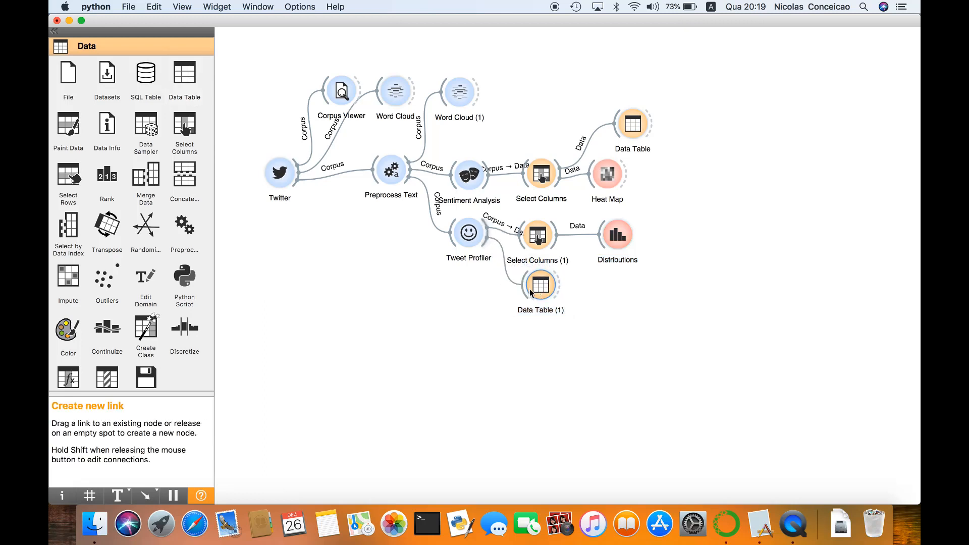
{"action": "double_click", "coordinate": [528, 288]}
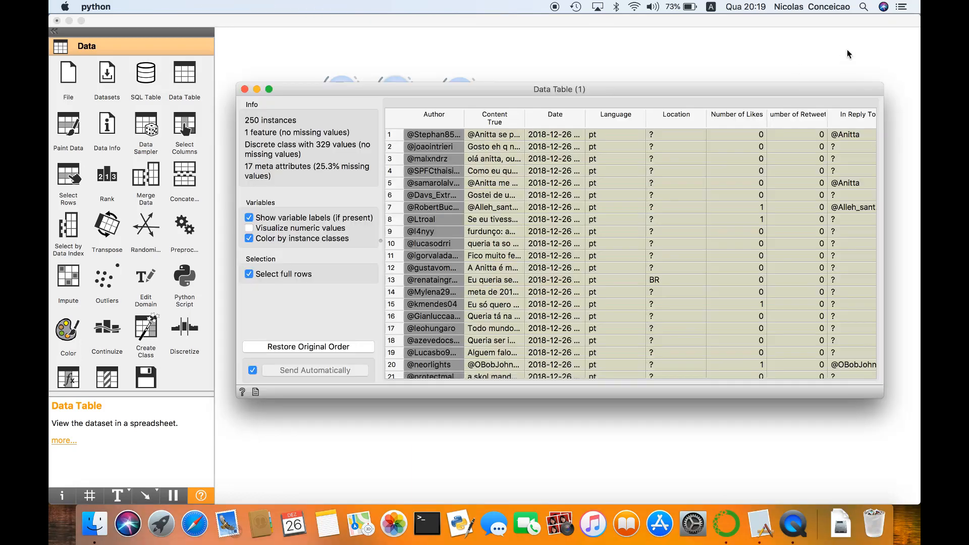
{"action": "left_click", "coordinate": [246, 90]}
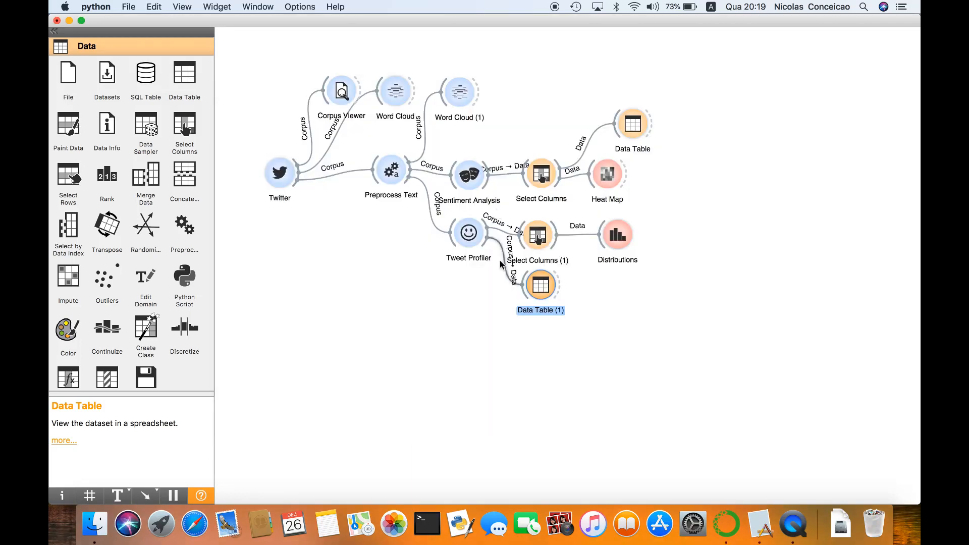
Move the new Data Table below Distributions and connect the second Select Columns widget to it
{"action": "left_click", "coordinate": [513, 281]}
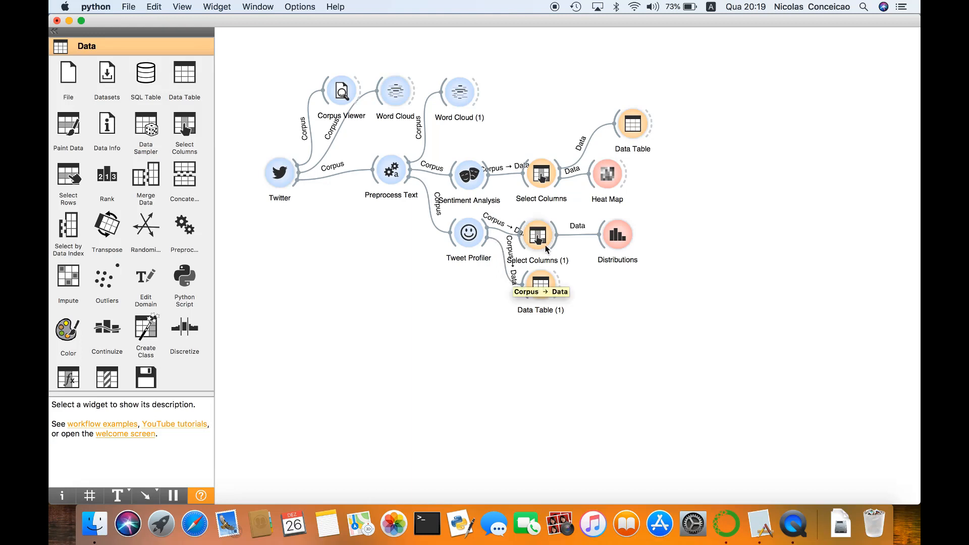
{"action": "left_click_drag", "start_coordinate": [558, 241], "coordinate": [605, 300]}
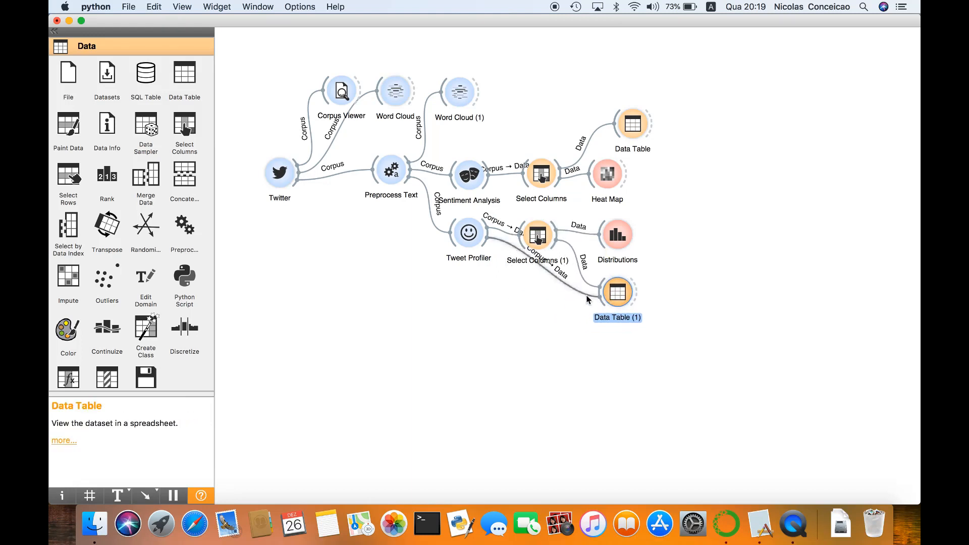
Remove the direct link between Tweet Profiler and the lower Data Table
{"action": "left_click", "coordinate": [573, 286]}
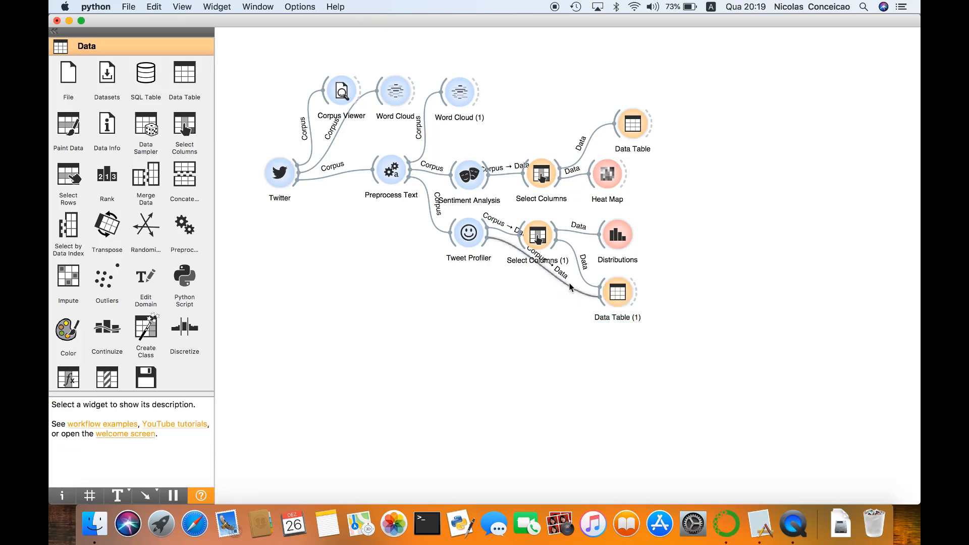
{"action": "right_click", "coordinate": [569, 288]}
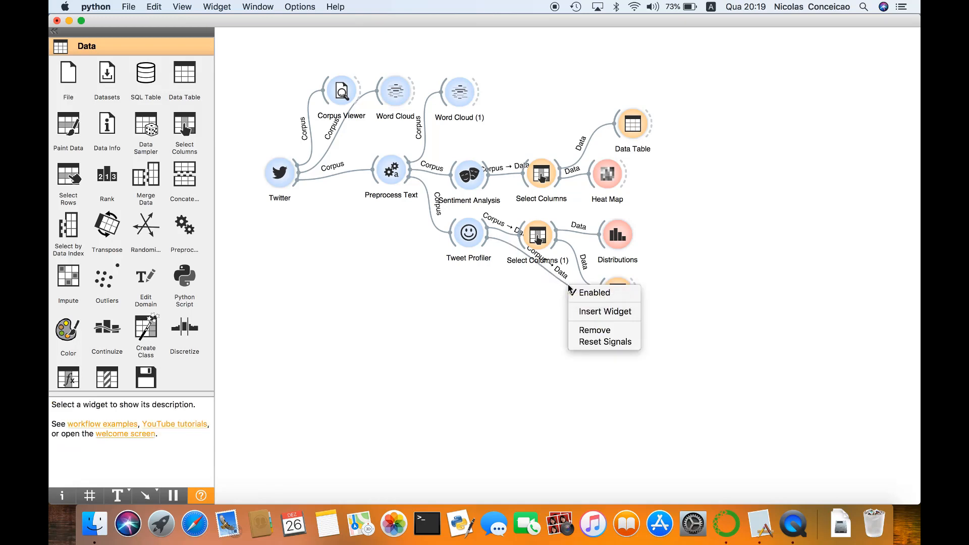
{"action": "left_click", "coordinate": [584, 330]}
View the lower Data Table sorted by Emotion, with the Content column widened to fit the full tweet text
{"action": "double_click", "coordinate": [616, 297]}
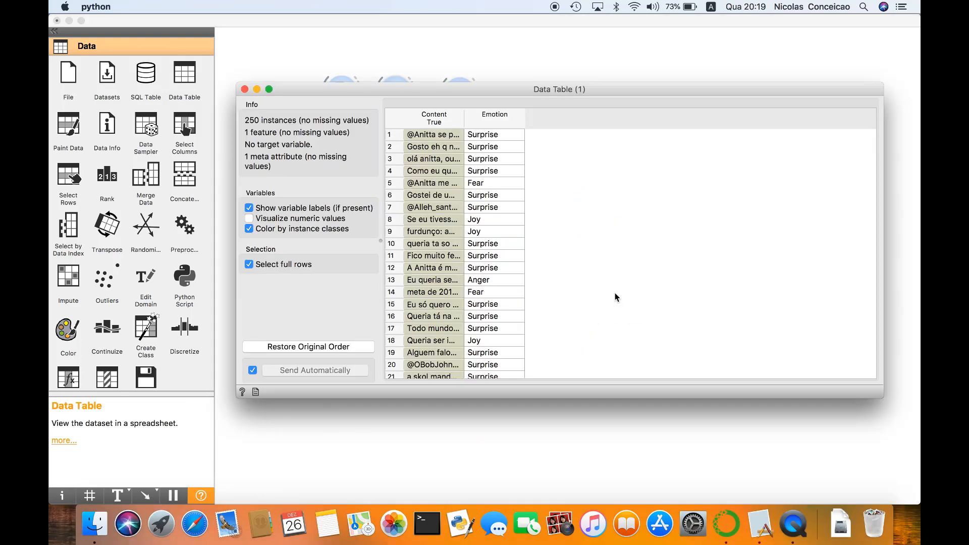
{"action": "left_click", "coordinate": [481, 120]}
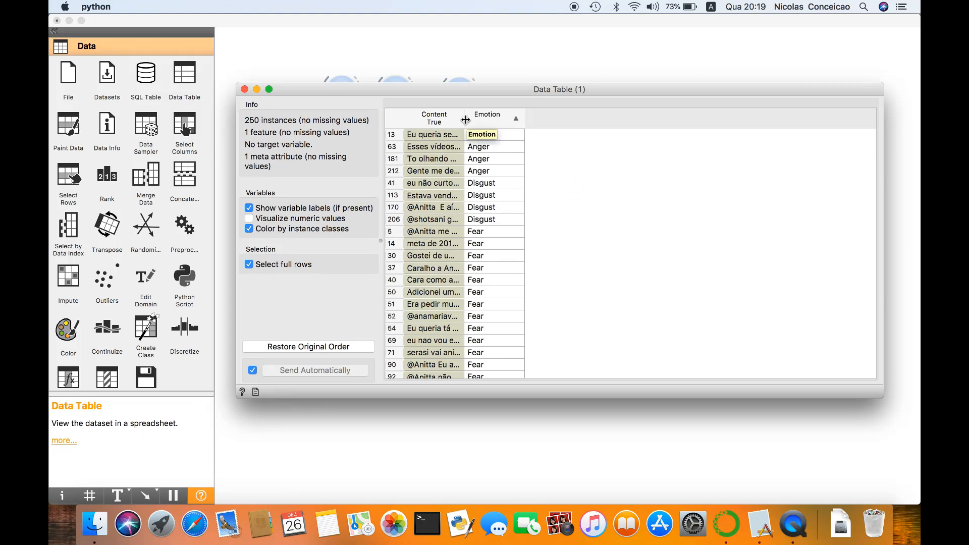
{"action": "left_click_drag", "start_coordinate": [465, 119], "coordinate": [694, 107]}
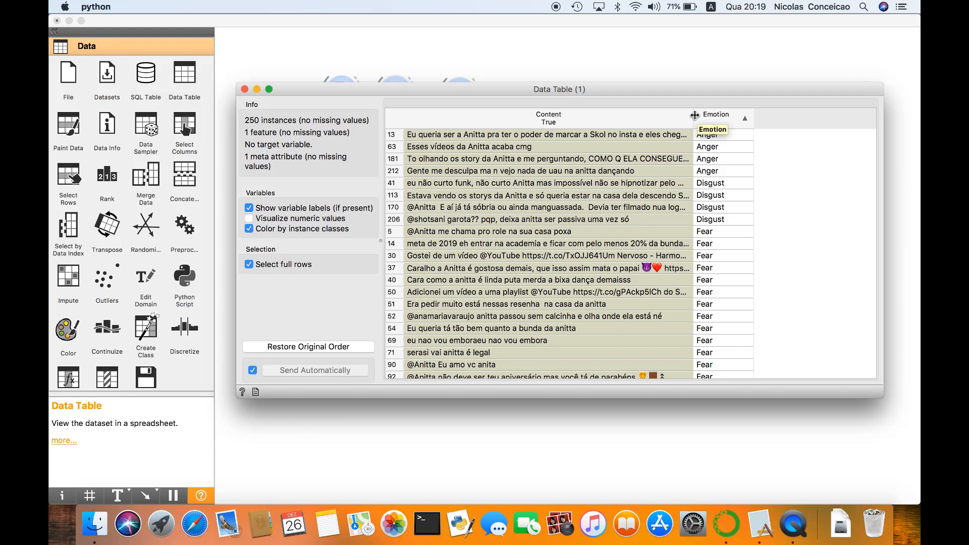
{"action": "double_click", "coordinate": [694, 115]}
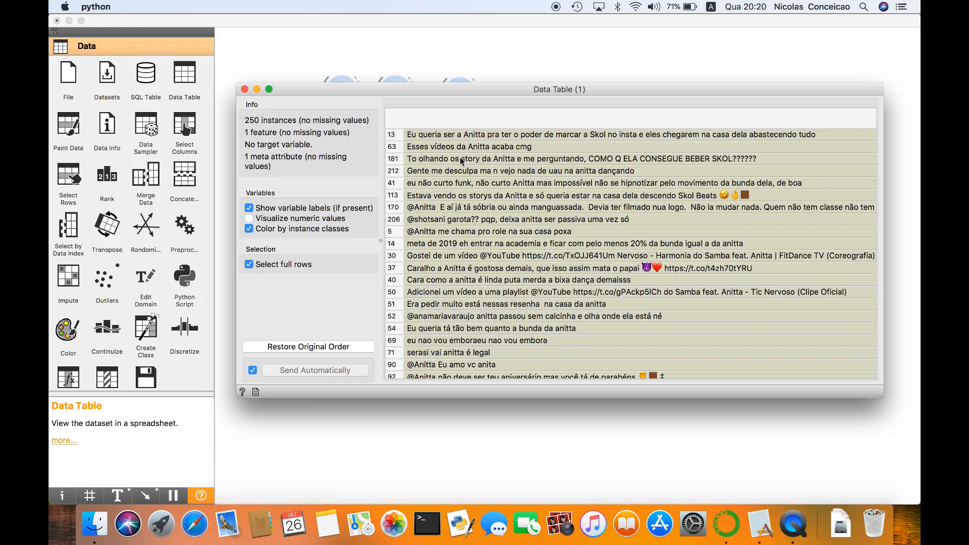
{"action": "left_click", "coordinate": [245, 89]}
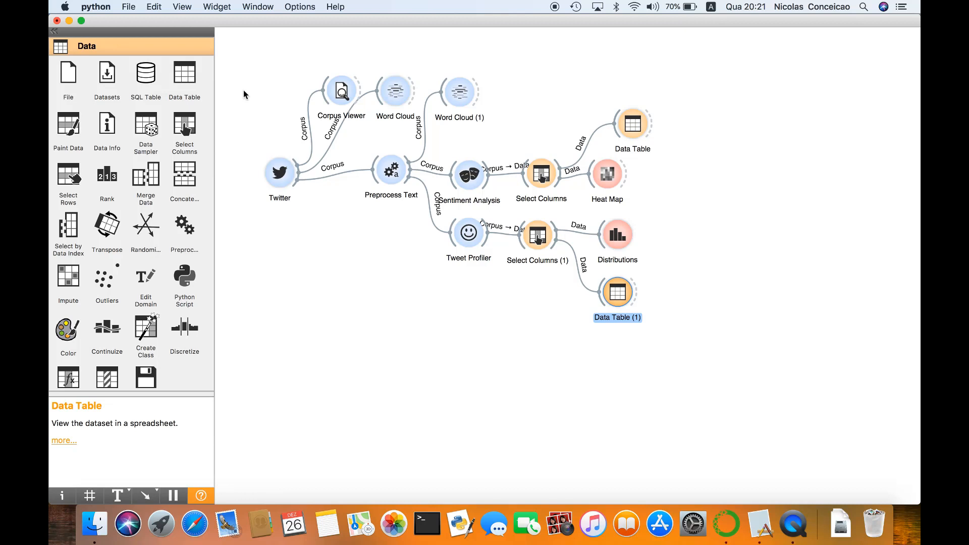
Replace the Twitter query word with "sampaolli" and run the tweet search
{"action": "double_click", "coordinate": [280, 172]}
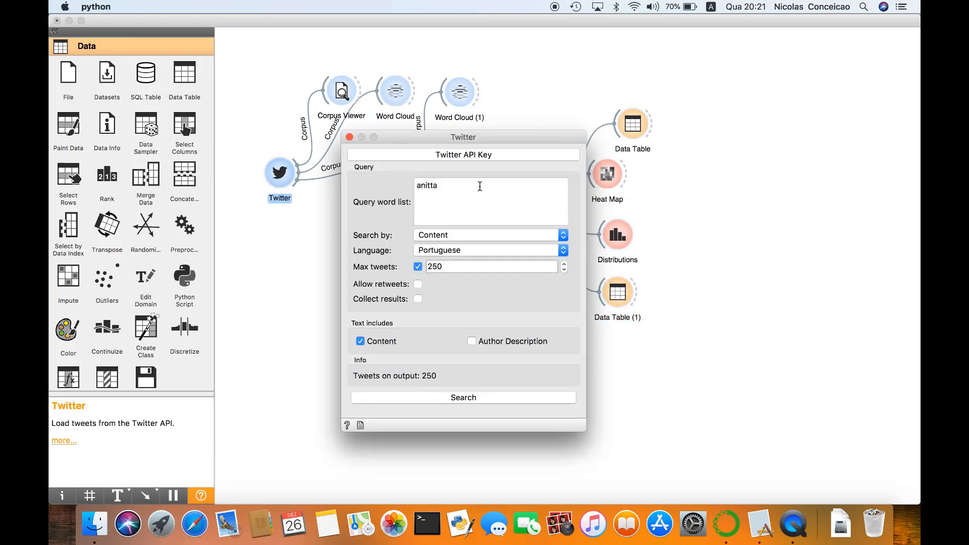
{"action": "left_click_drag", "start_coordinate": [480, 186], "coordinate": [389, 186]}
{"action": "type", "text": "sampaolli"}
{"action": "left_click", "coordinate": [415, 397]}
{"action": "left_click", "coordinate": [349, 137]}
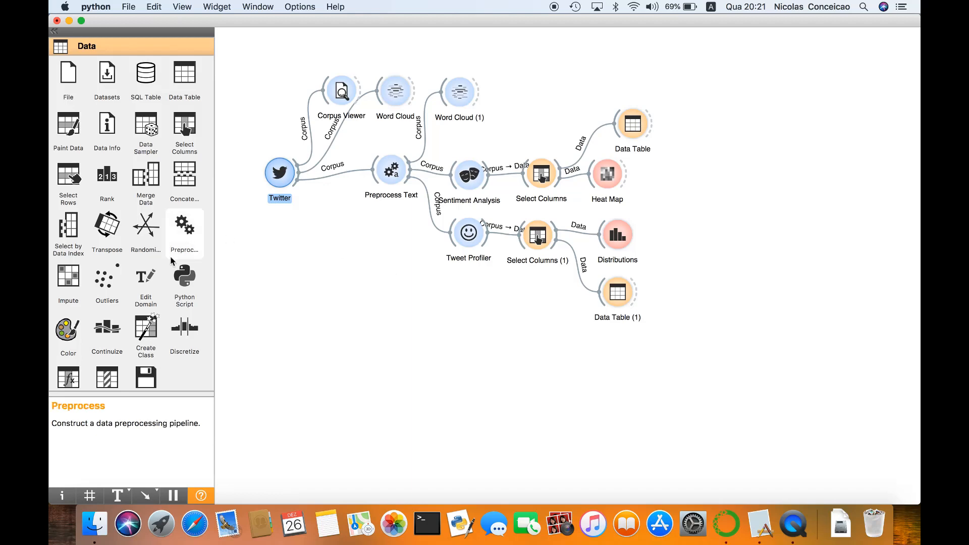
Add a Bag of Words widget below Tweet Profiler, connect Preprocess Text to it, and review its frequency options
{"action": "scroll", "coordinate": [172, 260], "scroll_direction": "down", "scroll_amount": 10}
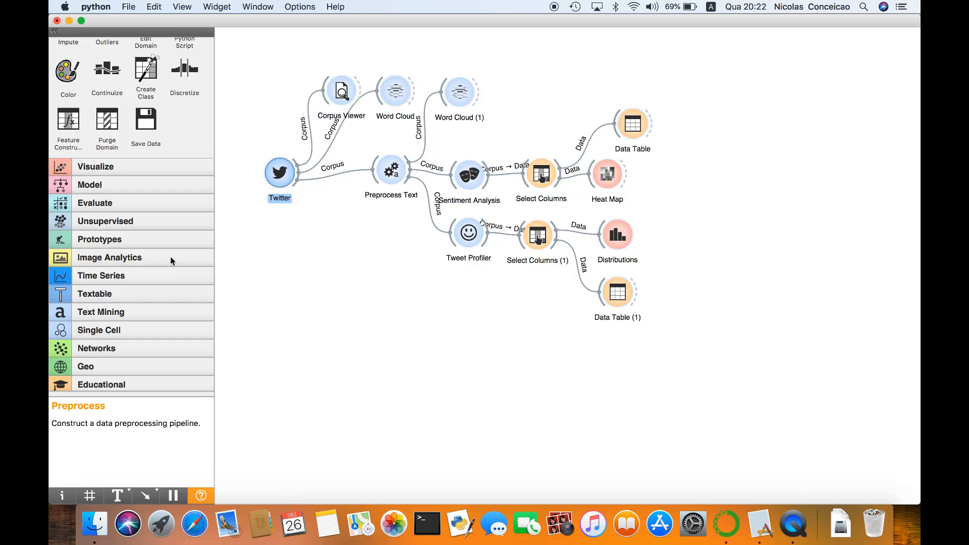
{"action": "left_click", "coordinate": [126, 315]}
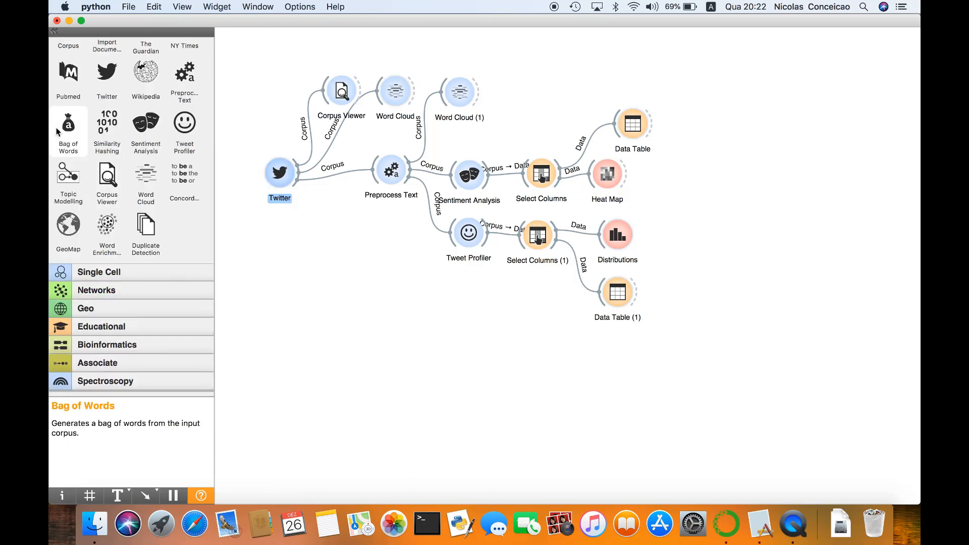
{"action": "left_click_drag", "start_coordinate": [61, 126], "coordinate": [381, 268]}
{"action": "left_click_drag", "start_coordinate": [470, 288], "coordinate": [470, 288]}
{"action": "left_click_drag", "start_coordinate": [410, 173], "coordinate": [466, 302]}
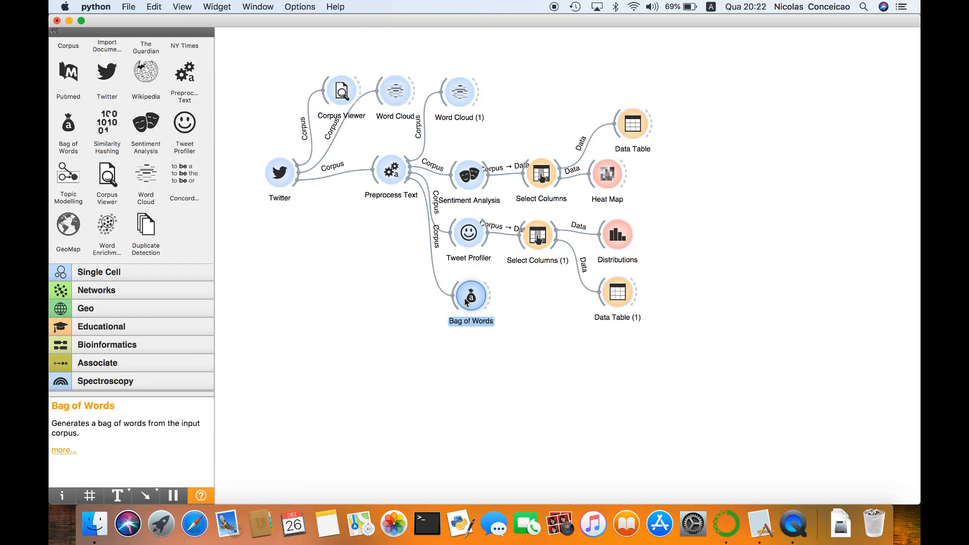
{"action": "double_click", "coordinate": [465, 301]}
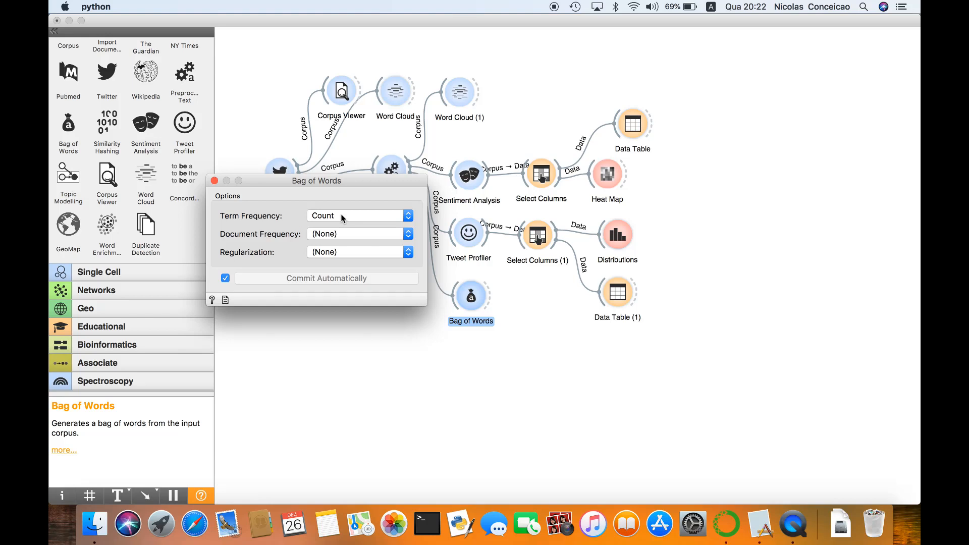
{"action": "left_click", "coordinate": [459, 362]}
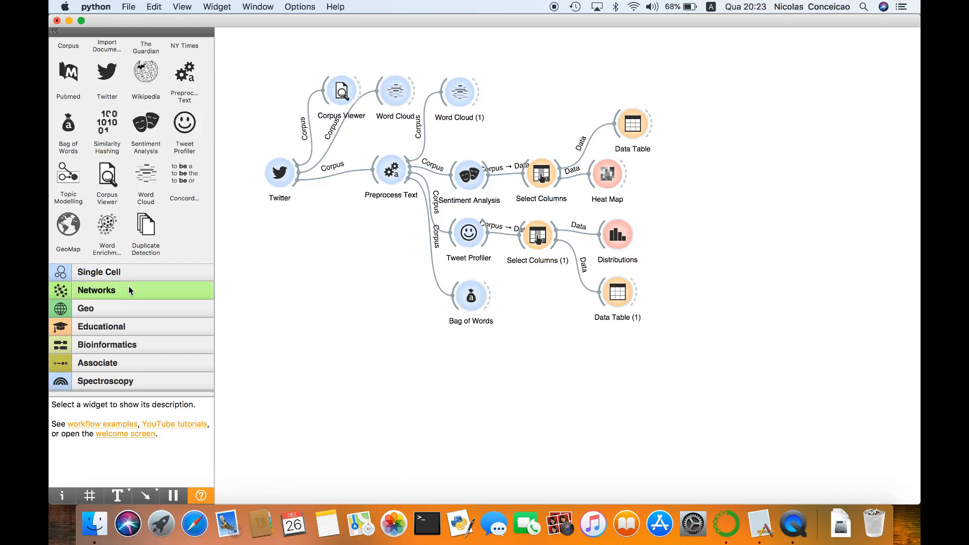
Shift Bag of Words lower on the canvas and add a Distances widget beside it
{"action": "scroll", "coordinate": [129, 286], "scroll_direction": "up", "scroll_amount": 8}
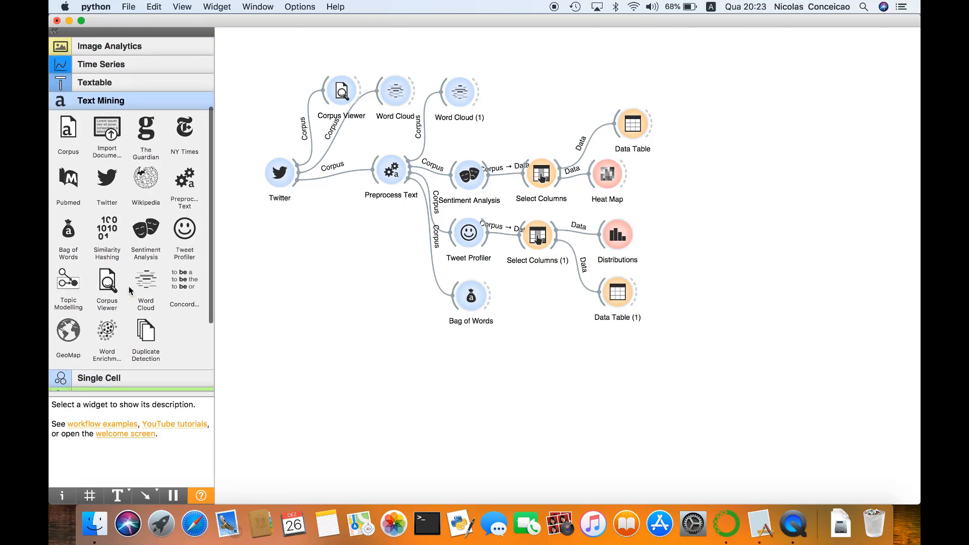
{"action": "scroll", "coordinate": [128, 286], "scroll_direction": "up", "scroll_amount": 2}
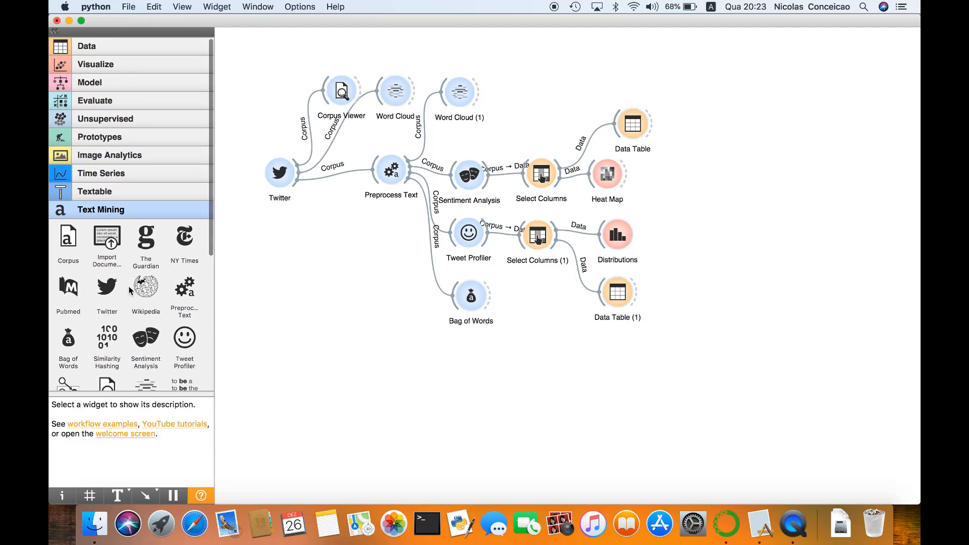
{"action": "left_click", "coordinate": [97, 120]}
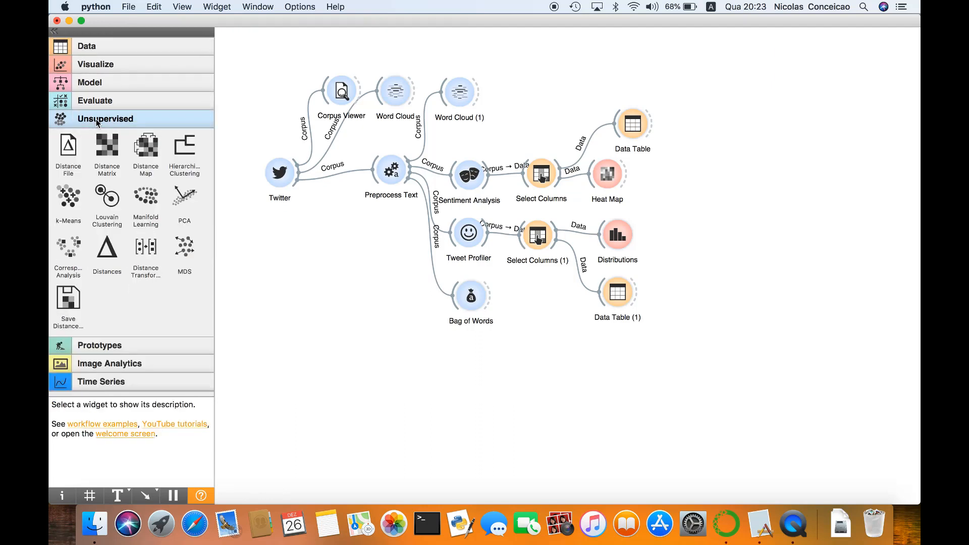
{"action": "left_click_drag", "start_coordinate": [107, 250], "coordinate": [461, 319]}
{"action": "left_click_drag", "start_coordinate": [526, 317], "coordinate": [527, 327]}
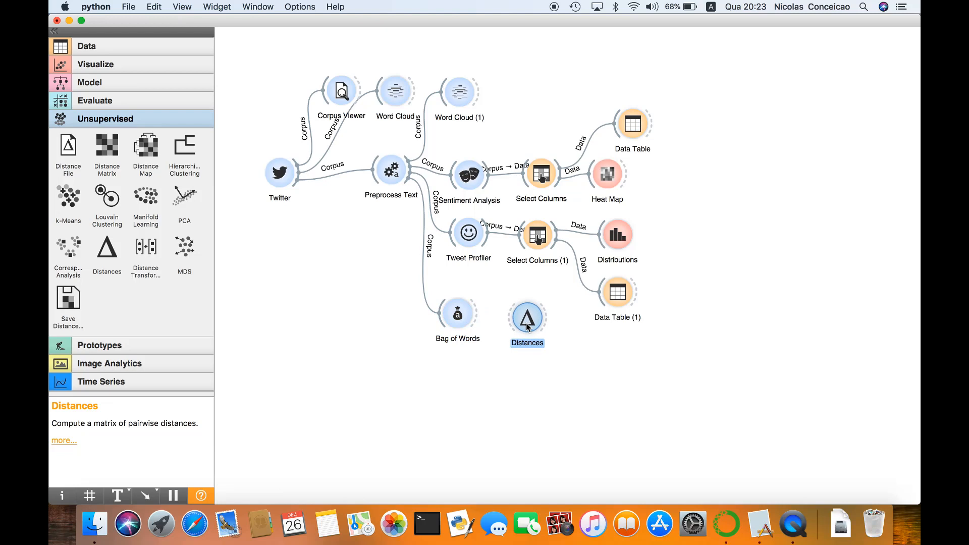
Move the lower Data Table closer to Distributions and connect Bag of Words to Distances
{"action": "left_click", "coordinate": [613, 303]}
{"action": "left_click_drag", "start_coordinate": [613, 302], "coordinate": [616, 292]}
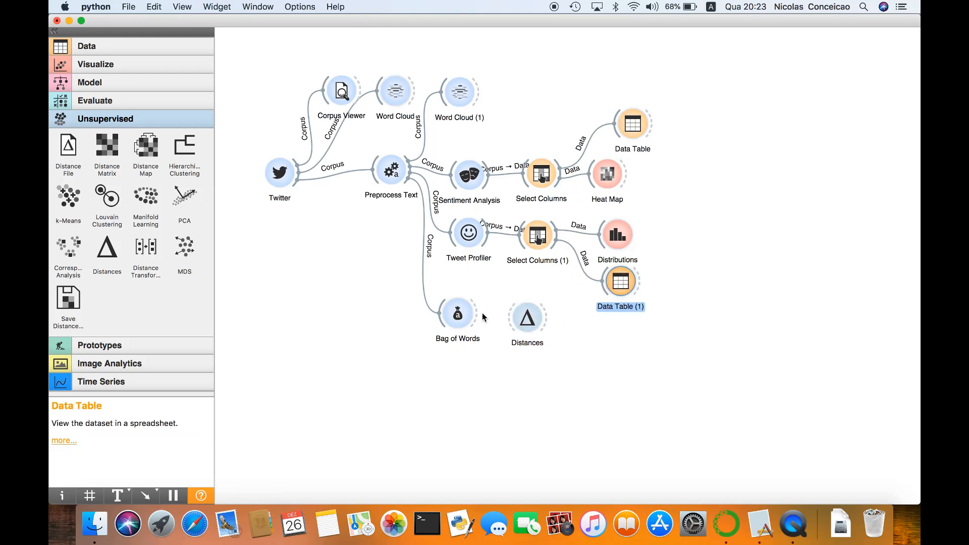
{"action": "left_click_drag", "start_coordinate": [482, 313], "coordinate": [510, 322]}
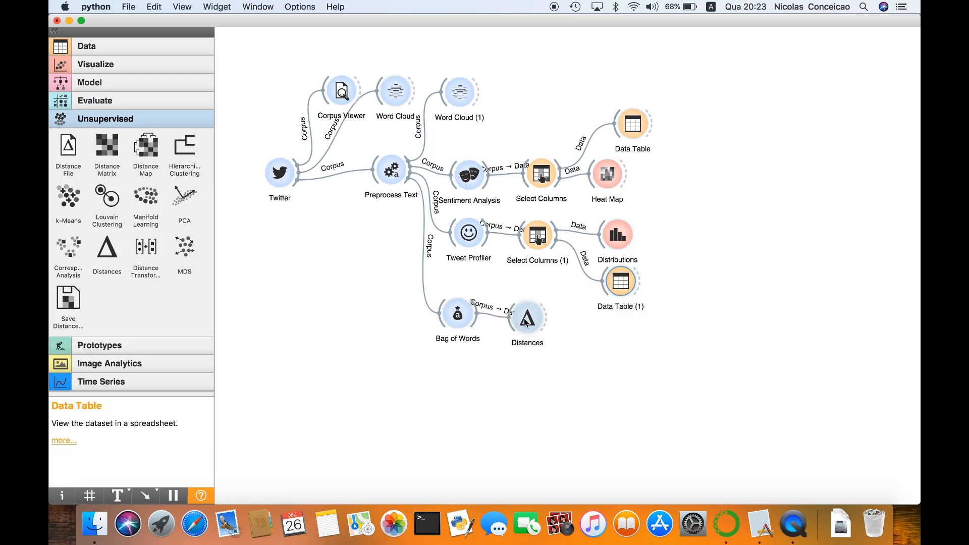
Configure Distances to compare rows using the Cosine metric
{"action": "double_click", "coordinate": [526, 322]}
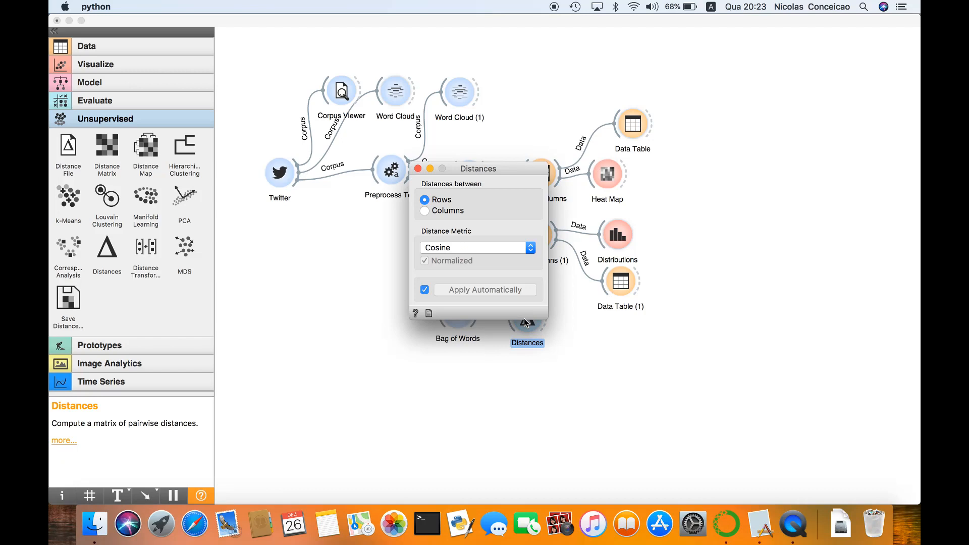
{"action": "left_click", "coordinate": [530, 248]}
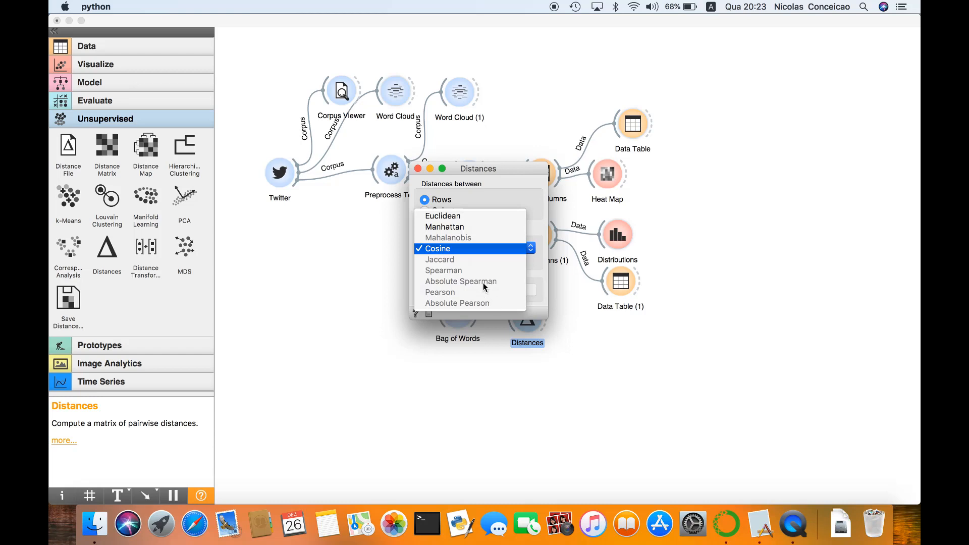
{"action": "left_click", "coordinate": [458, 248]}
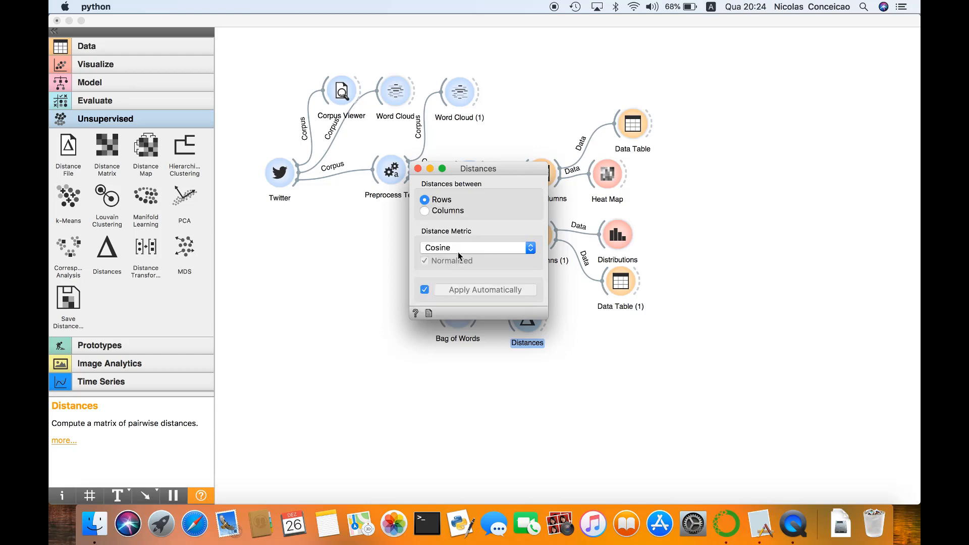
{"action": "left_click", "coordinate": [424, 210]}
{"action": "left_click", "coordinate": [424, 200]}
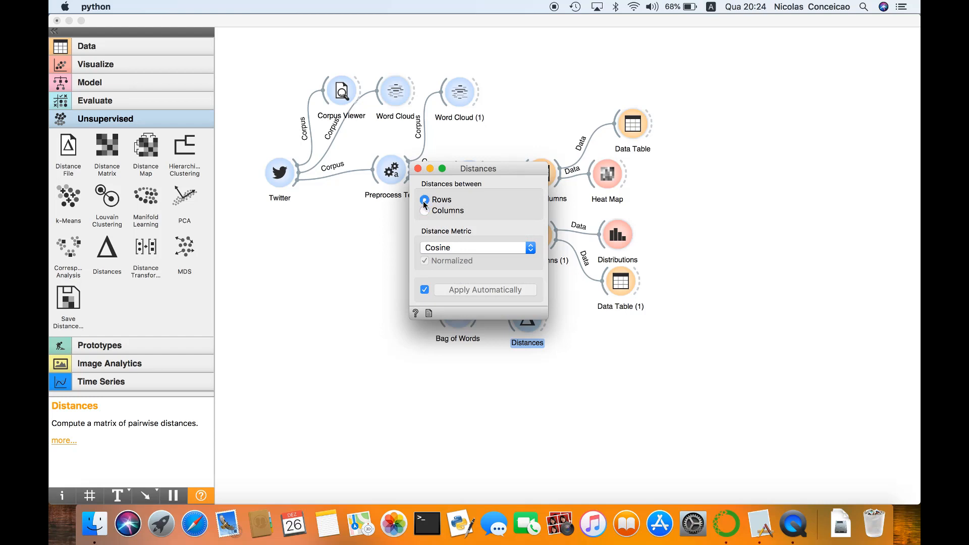
{"action": "left_click", "coordinate": [417, 169]}
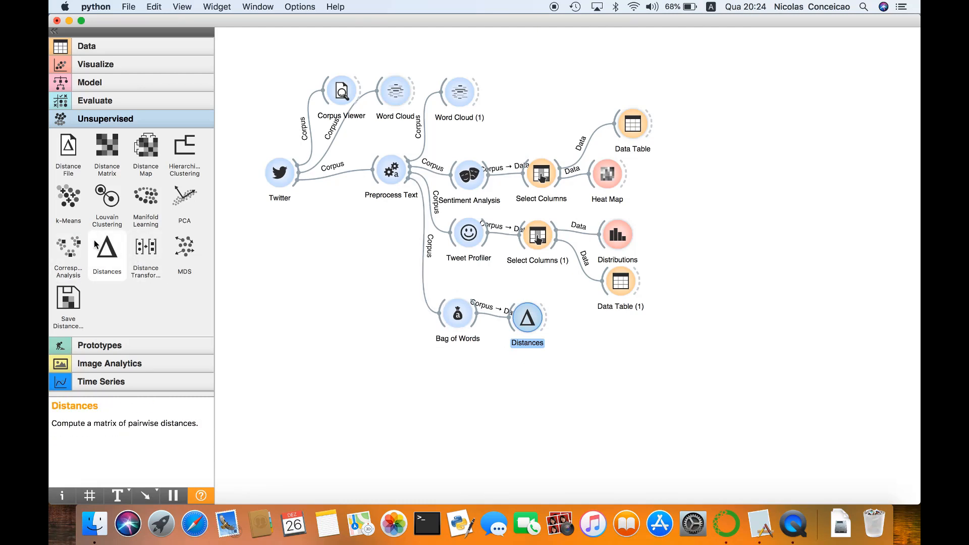
Add a Hierarchical Clustering widget beside Distances and connect Distances to it
{"action": "scroll", "coordinate": [94, 244], "scroll_direction": "down", "scroll_amount": 3}
{"action": "scroll", "coordinate": [94, 244], "scroll_direction": "up", "scroll_amount": 2}
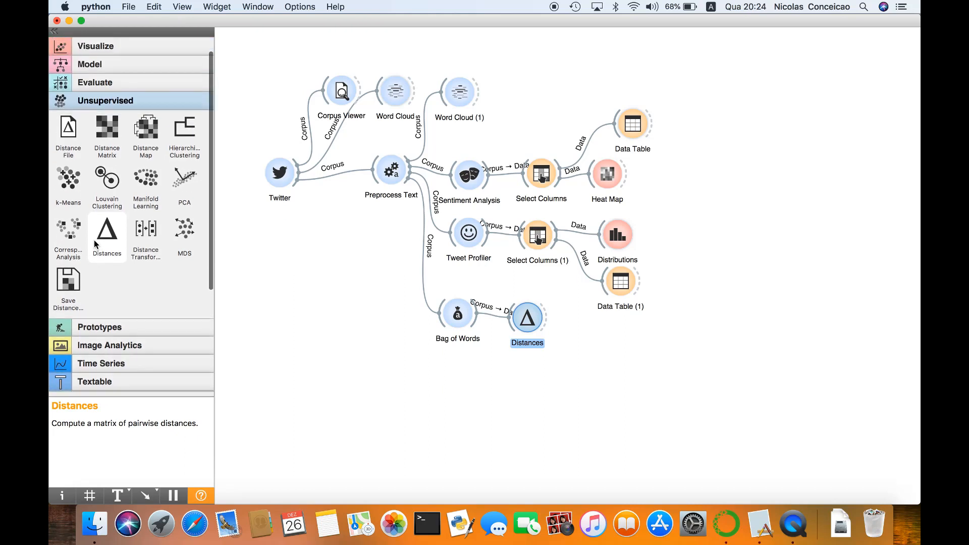
{"action": "scroll", "coordinate": [94, 240], "scroll_direction": "down", "scroll_amount": 5}
{"action": "scroll", "coordinate": [94, 240], "scroll_direction": "up", "scroll_amount": 3}
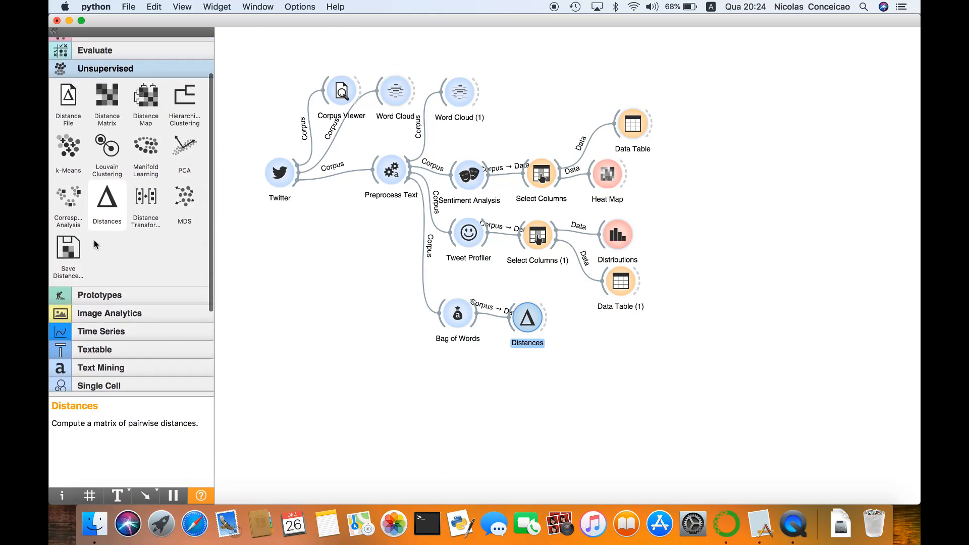
{"action": "scroll", "coordinate": [94, 240], "scroll_direction": "up", "scroll_amount": 2}
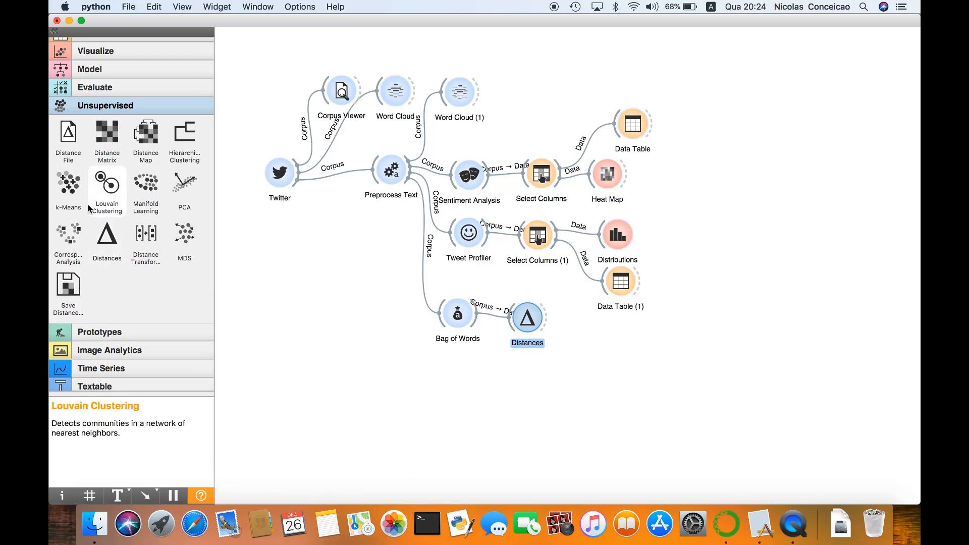
{"action": "left_click_drag", "start_coordinate": [188, 140], "coordinate": [608, 323]}
{"action": "left_click_drag", "start_coordinate": [546, 325], "coordinate": [606, 339]}
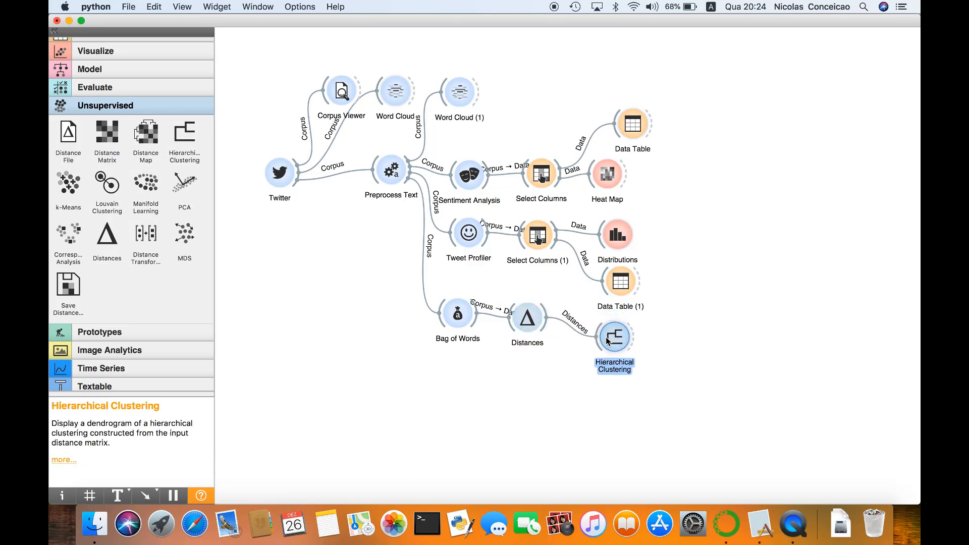
Open the Hierarchical Clustering dendrogram and cut it into clusters at a height ratio of 58.9%
{"action": "double_click", "coordinate": [607, 340]}
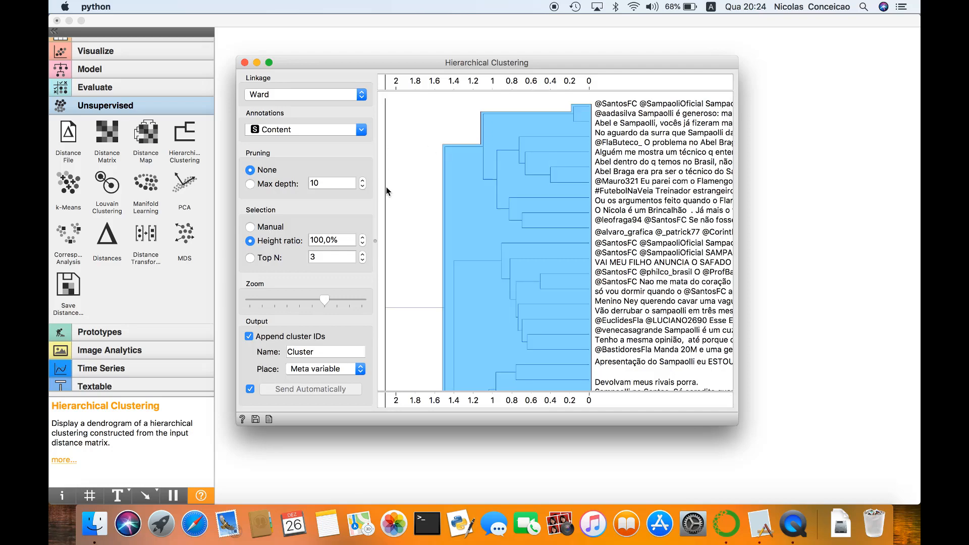
{"action": "left_click_drag", "start_coordinate": [604, 61], "coordinate": [566, 57]}
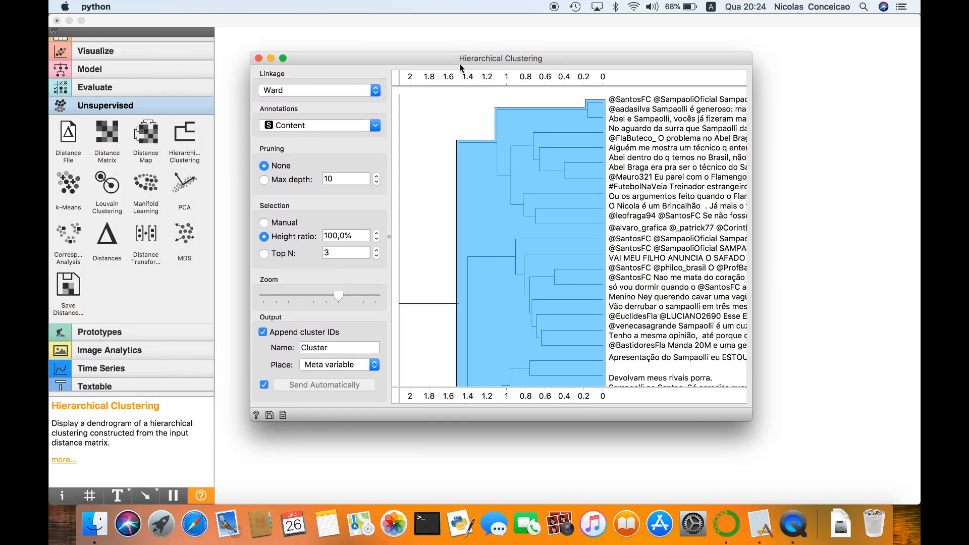
{"action": "left_click_drag", "start_coordinate": [459, 64], "coordinate": [445, 63]}
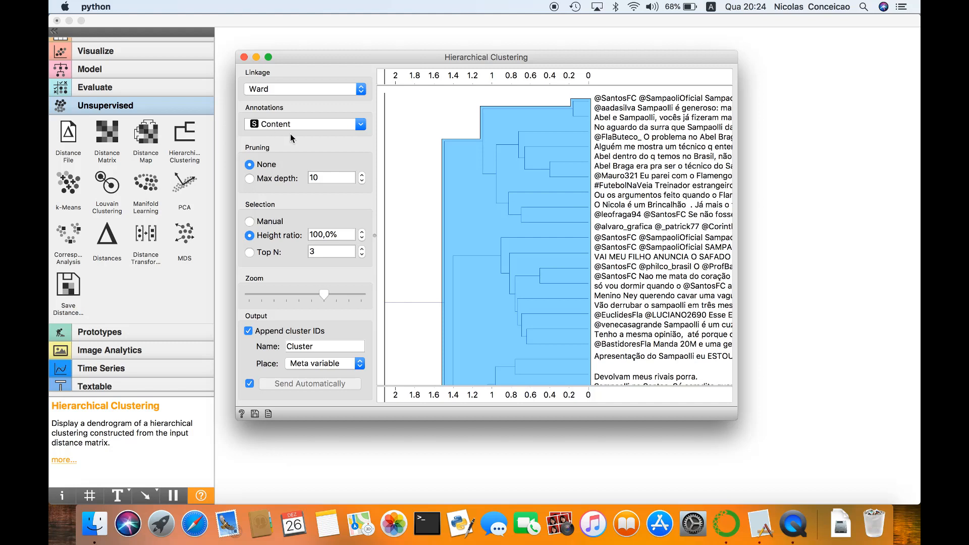
{"action": "mouse_move", "coordinate": [472, 79]}
{"action": "left_mouse_down"}
{"action": "mouse_move", "coordinate": [452, 77]}
{"action": "mouse_move", "coordinate": [468, 77]}
{"action": "left_mouse_up"}
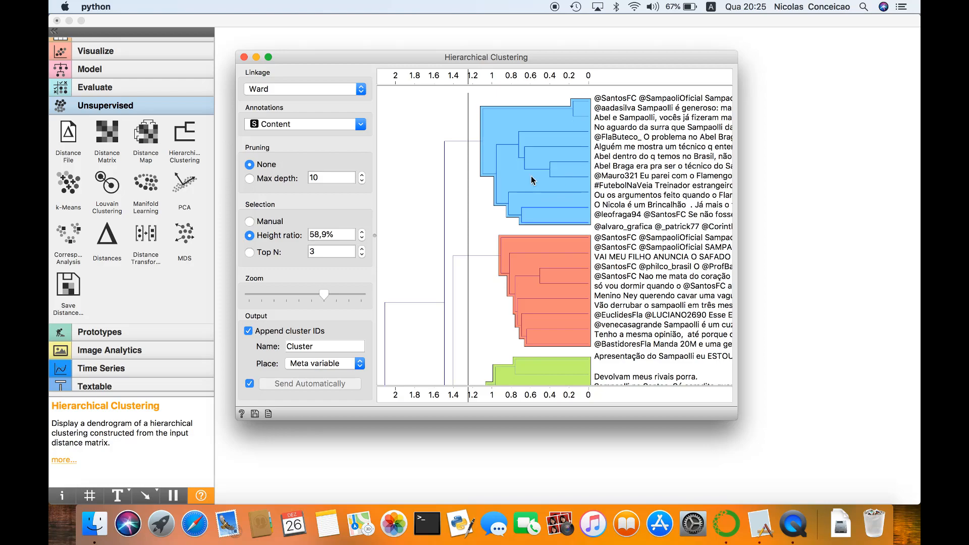
Examine the tweets grouped in each colored cluster of the dendrogram, from the first cluster to the last and back
{"action": "scroll", "coordinate": [529, 174], "scroll_direction": "down", "scroll_amount": 3}
{"action": "scroll", "coordinate": [529, 174], "scroll_direction": "down", "scroll_amount": 5}
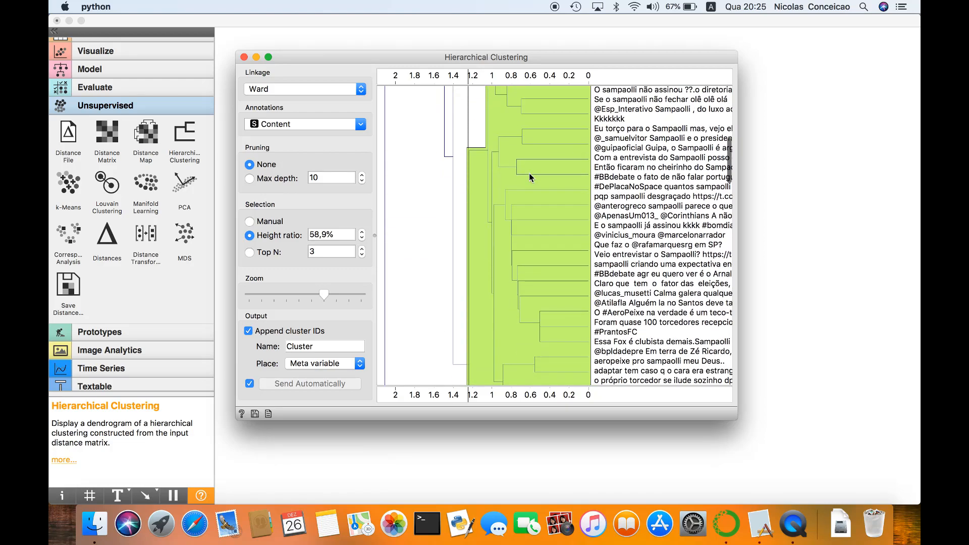
{"action": "scroll", "coordinate": [528, 173], "scroll_direction": "down", "scroll_amount": 10}
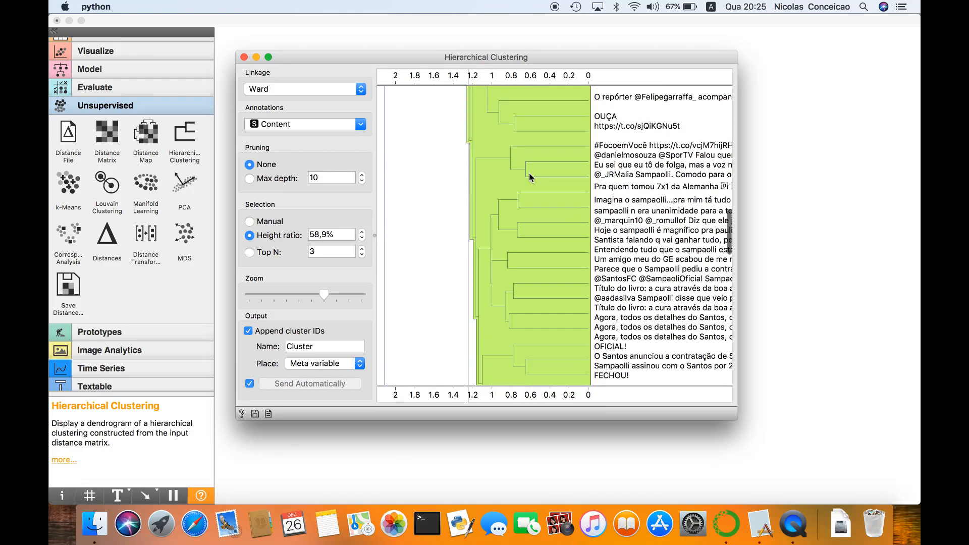
{"action": "scroll", "coordinate": [529, 172], "scroll_direction": "down", "scroll_amount": 10}
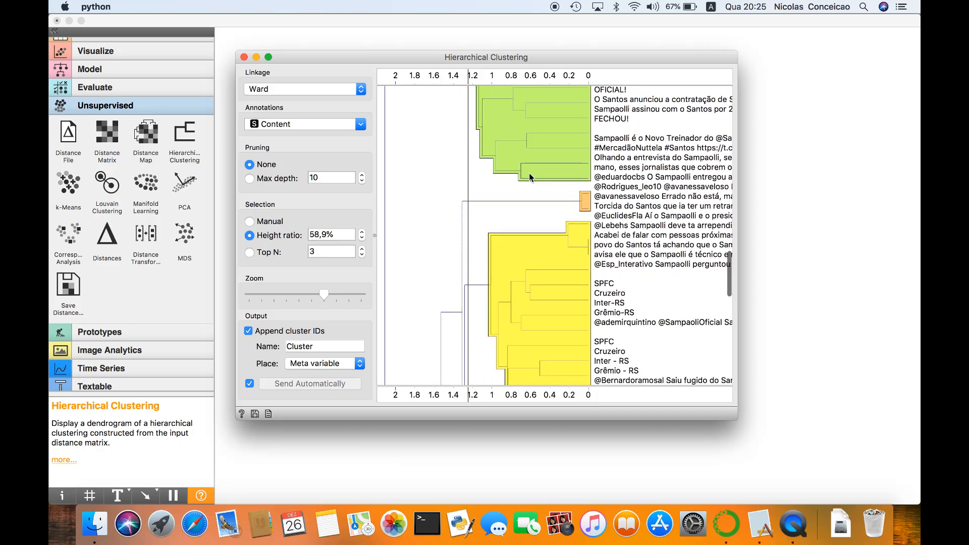
{"action": "scroll", "coordinate": [528, 173], "scroll_direction": "down", "scroll_amount": 12}
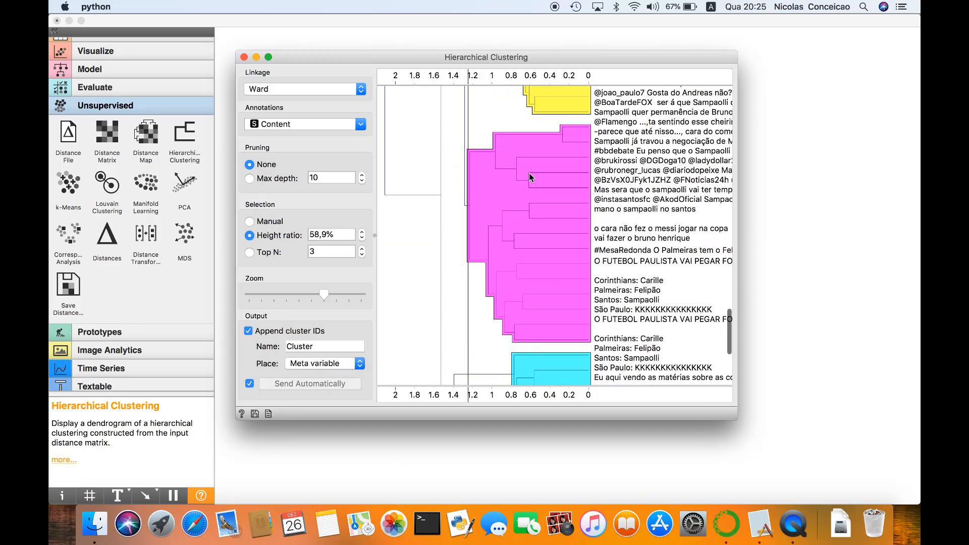
{"action": "scroll", "coordinate": [529, 174], "scroll_direction": "down", "scroll_amount": 10}
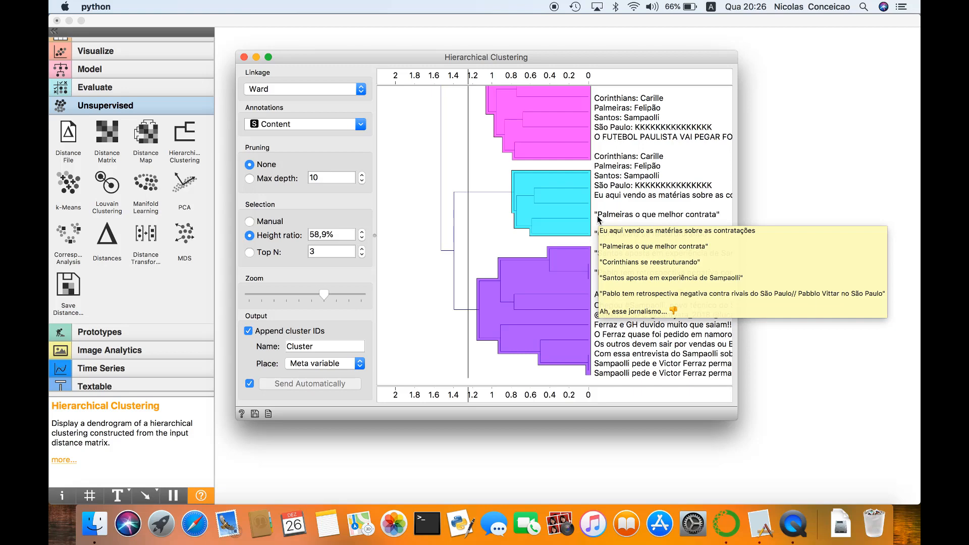
{"action": "scroll", "coordinate": [598, 218], "scroll_direction": "up", "scroll_amount": 10}
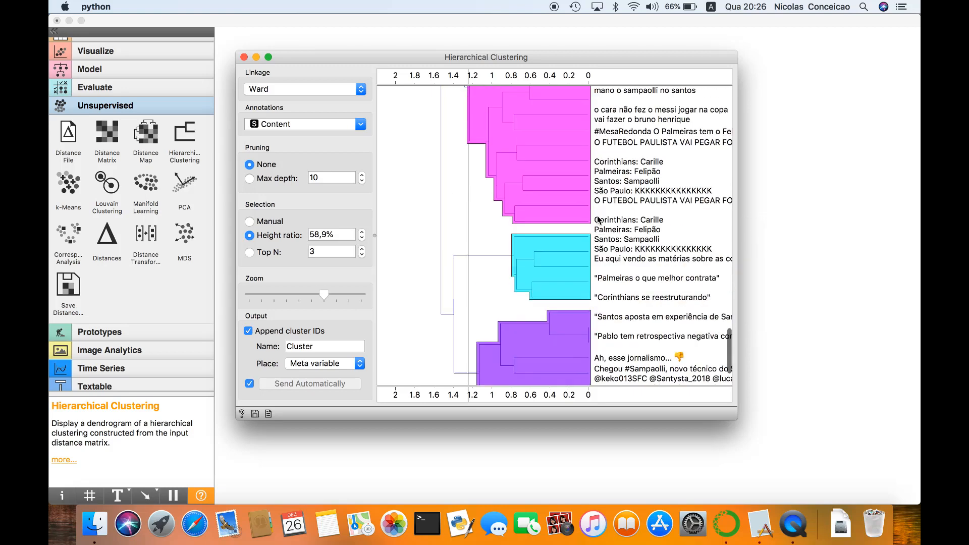
{"action": "scroll", "coordinate": [597, 217], "scroll_direction": "up", "scroll_amount": 10}
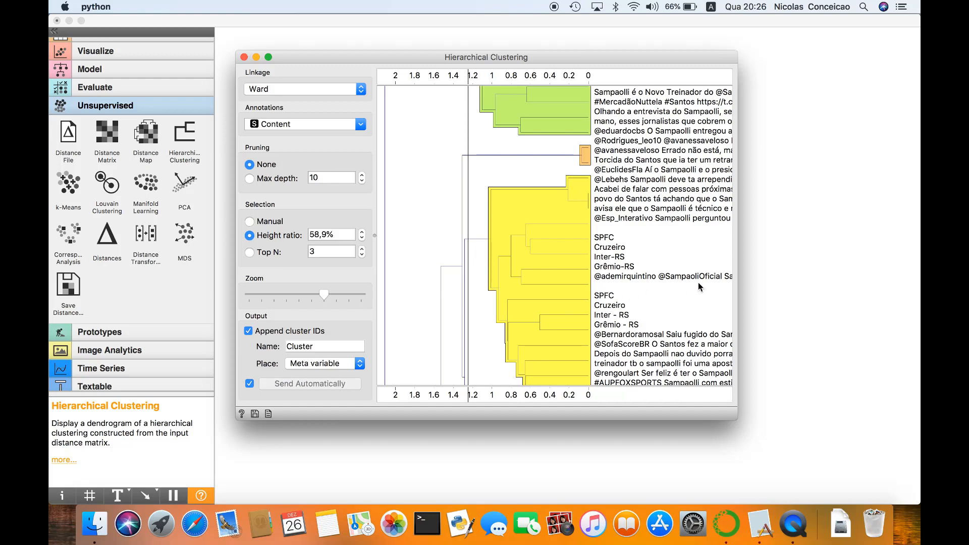
{"action": "scroll", "coordinate": [609, 262], "scroll_direction": "down", "scroll_amount": 5}
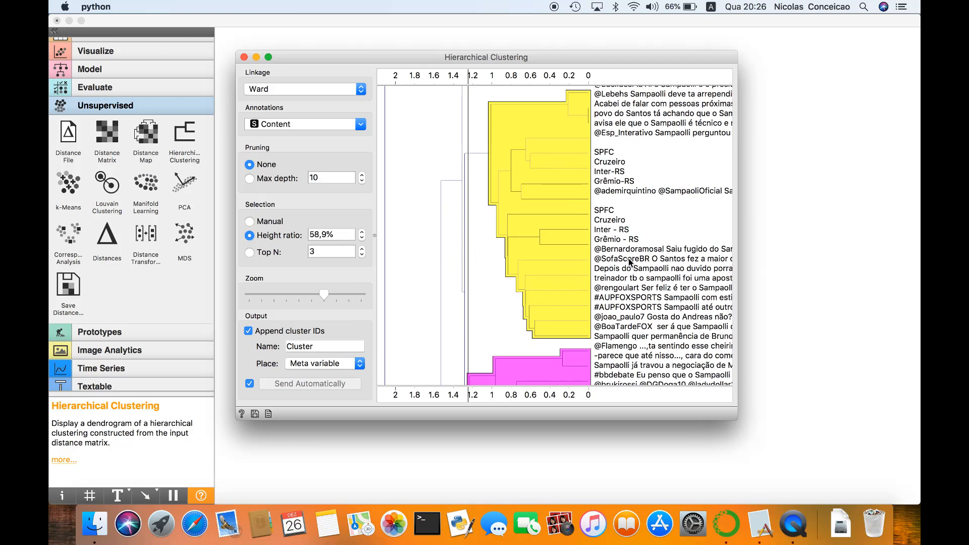
{"action": "scroll", "coordinate": [607, 255], "scroll_direction": "up", "scroll_amount": 13}
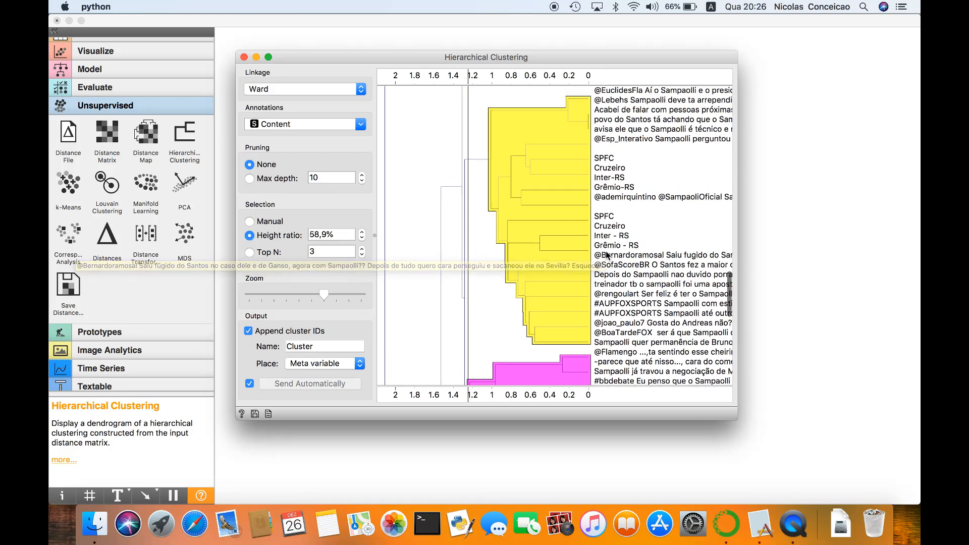
{"action": "scroll", "coordinate": [607, 255], "scroll_direction": "up", "scroll_amount": 12}
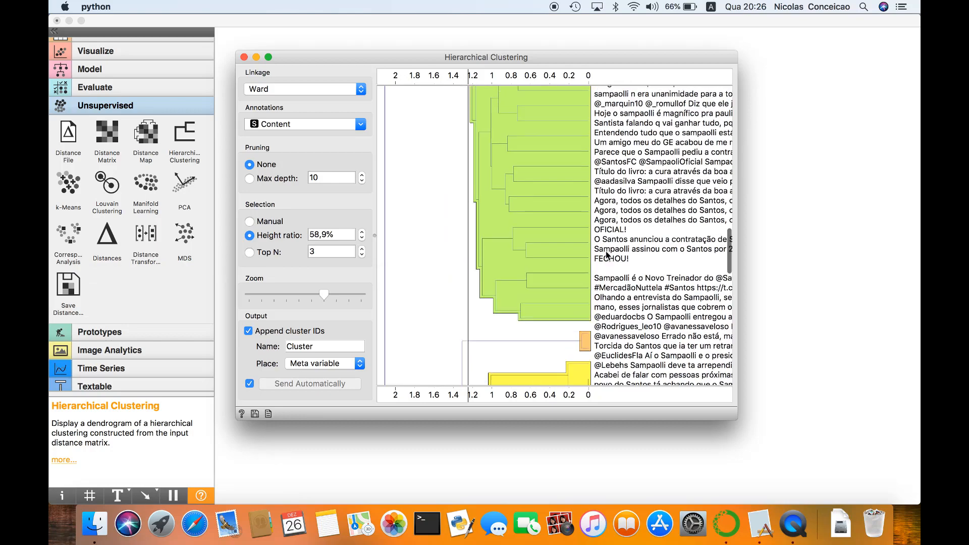
{"action": "scroll", "coordinate": [607, 255], "scroll_direction": "up", "scroll_amount": 14}
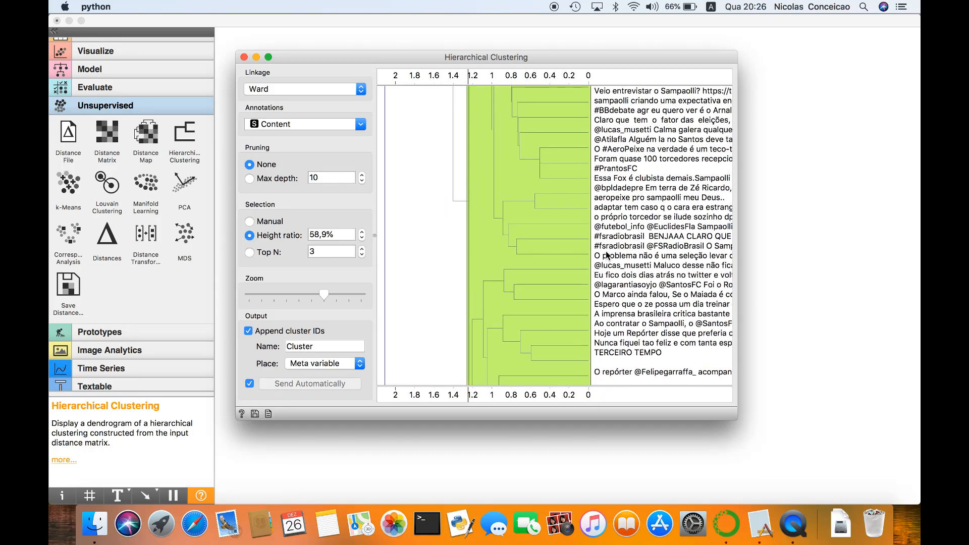
{"action": "scroll", "coordinate": [606, 255], "scroll_direction": "up", "scroll_amount": 12}
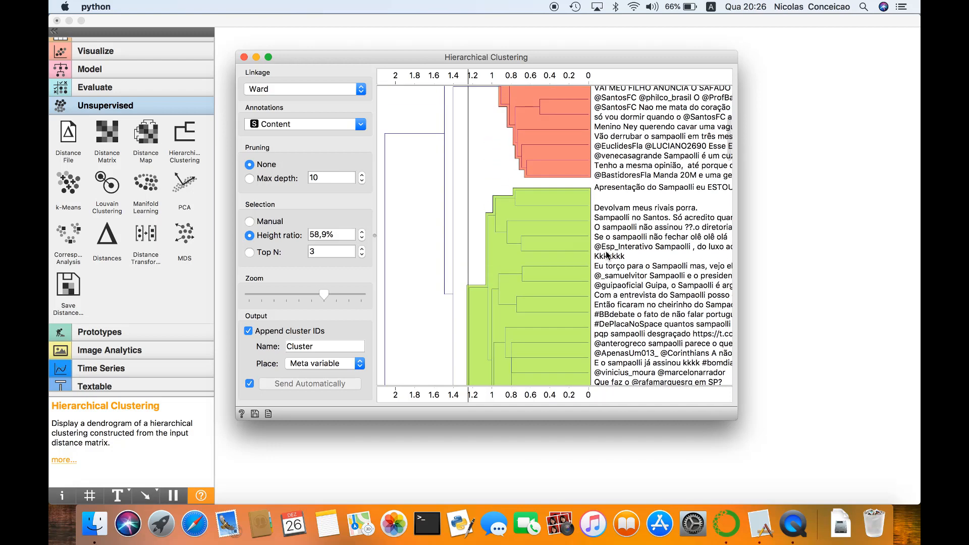
{"action": "scroll", "coordinate": [610, 267], "scroll_direction": "up", "scroll_amount": 8}
{"action": "scroll", "coordinate": [611, 270], "scroll_direction": "up", "scroll_amount": 2}
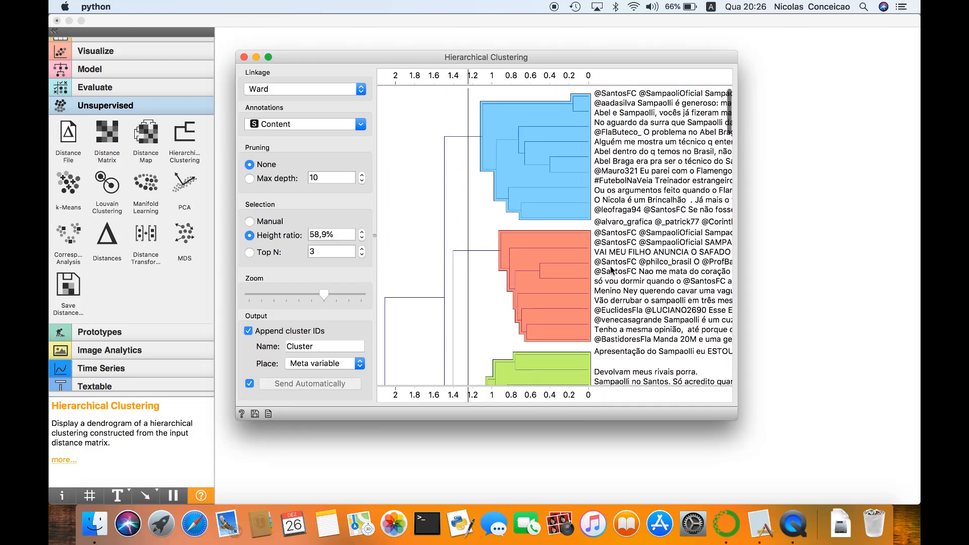